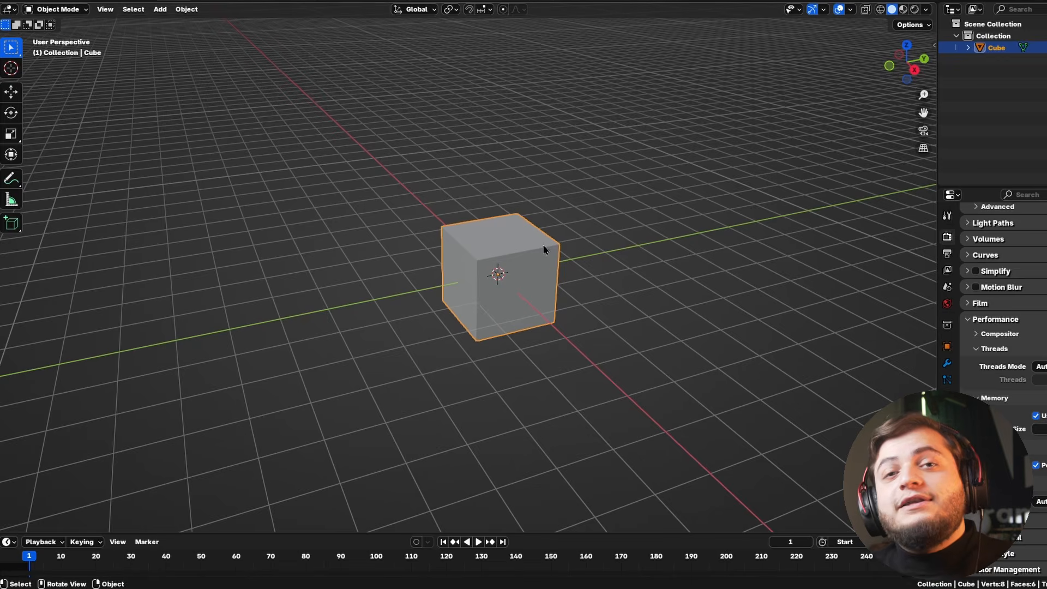
# Delete the default cube and look straight down on the scene from above
pyautogui.press('x')
pyautogui.click(540, 243)
pyautogui.press('KP_7')
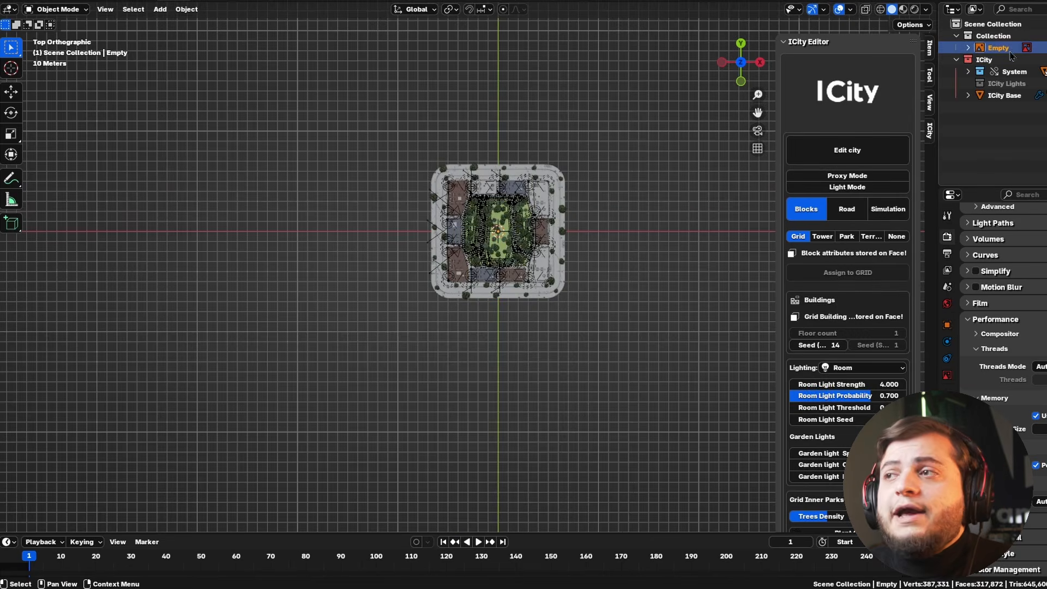
# Scale the aerial reference image up in two passes until its streets suit the size of the city block
pyautogui.press('s')
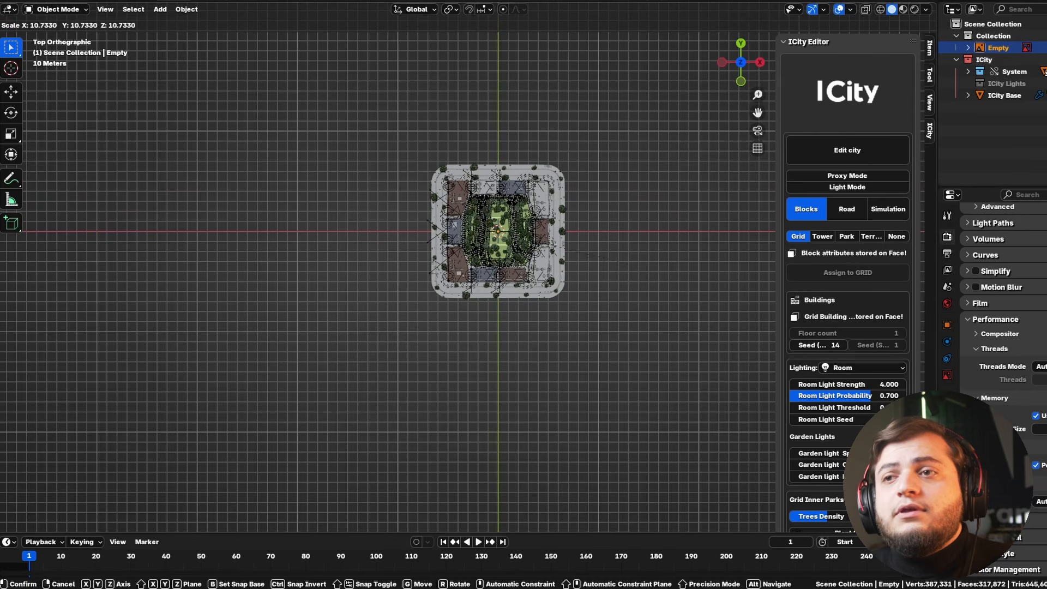
pyautogui.click(393, 433)
pyautogui.scroll(-3, 545, 333)
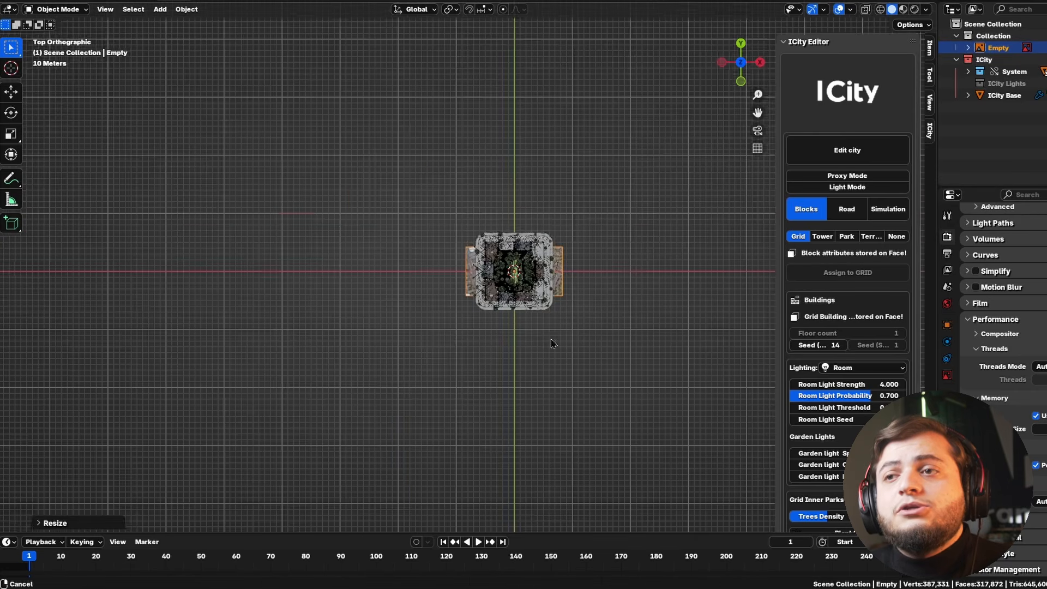
pyautogui.keyDown('shift'); pyautogui.moveTo(551, 344); pyautogui.dragTo(442, 258, button='middle'); pyautogui.keyUp('shift')
pyautogui.press('s')
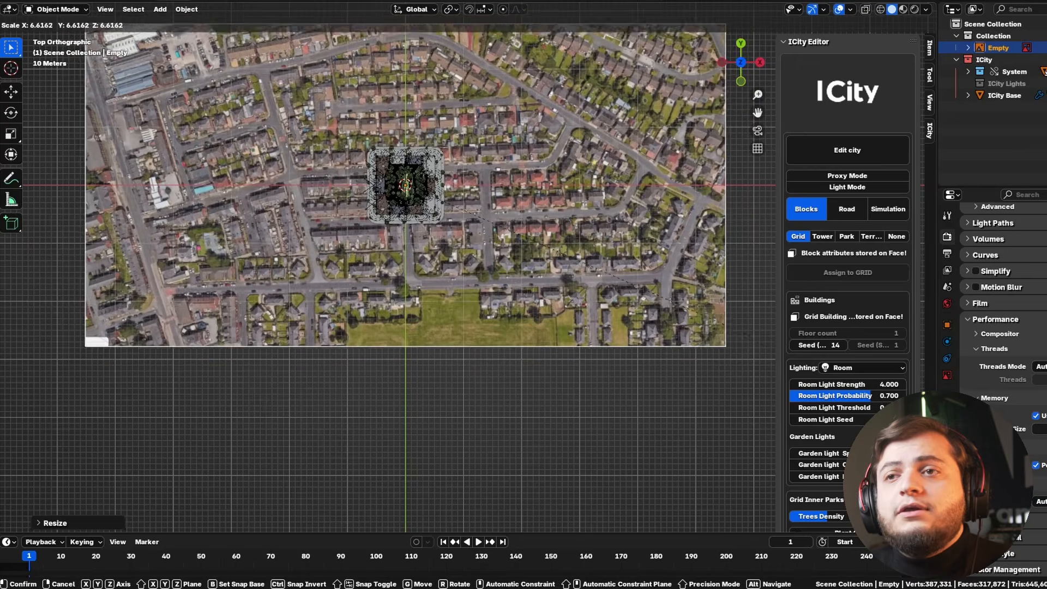
pyautogui.click(273, 233)
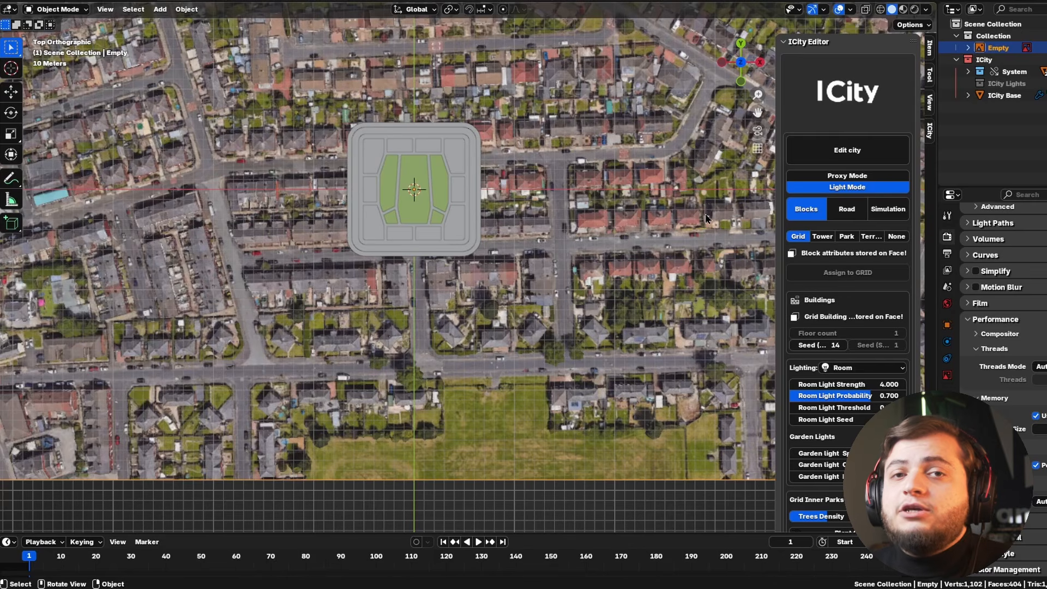
# Start editing the city and delete the vertices of the default block's southern edge
pyautogui.click(887, 158)
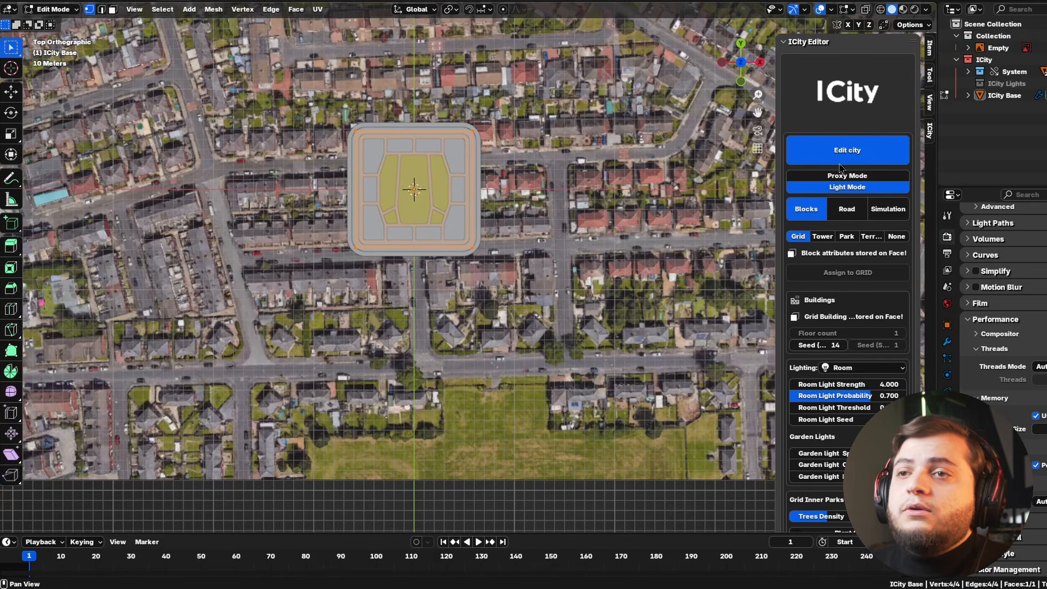
pyautogui.press('2')
pyautogui.click(385, 250)
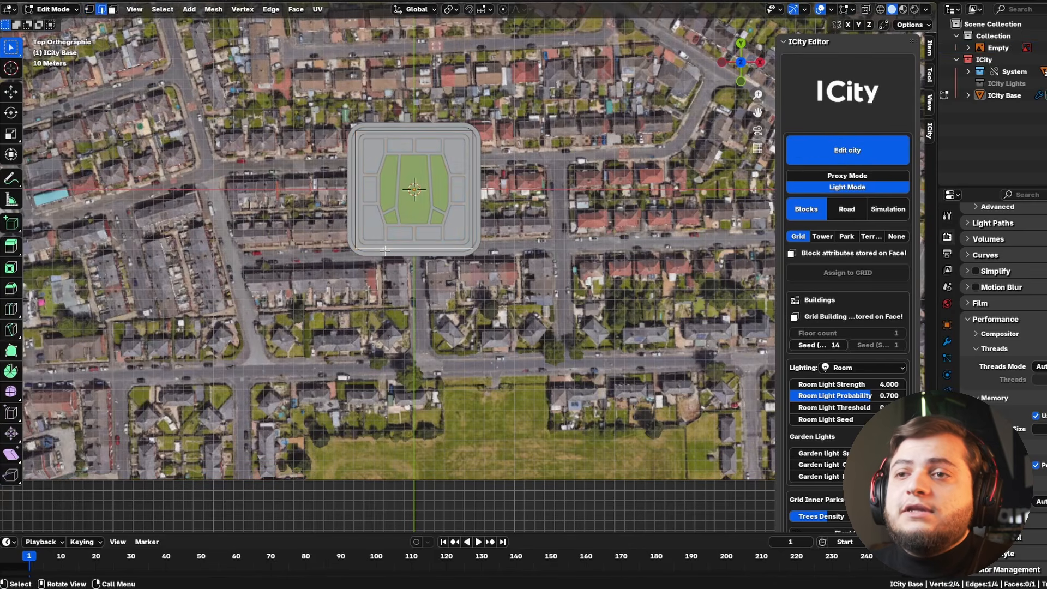
pyautogui.press('x')
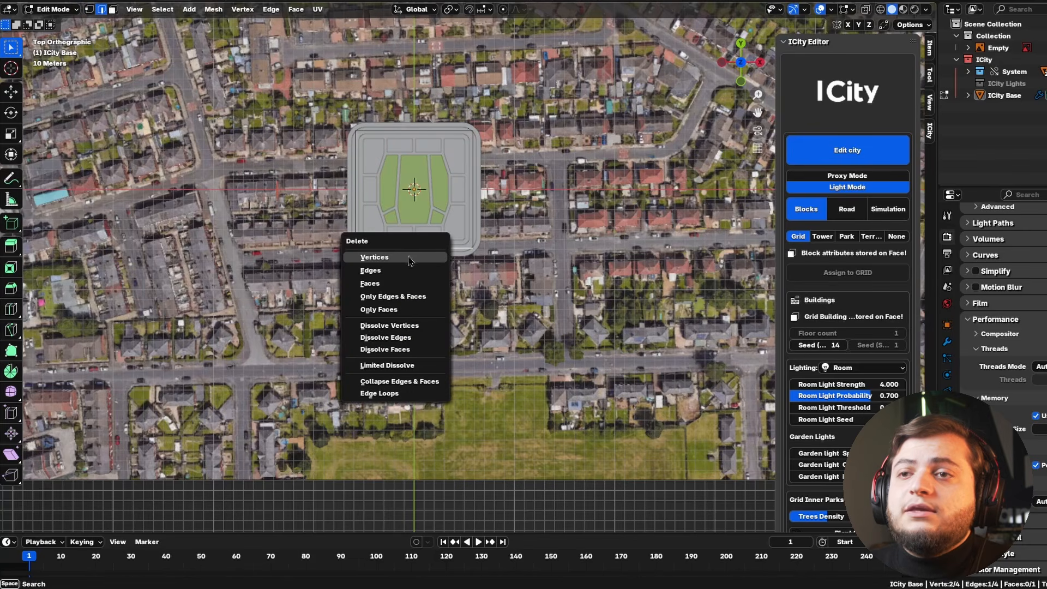
pyautogui.click(401, 259)
# Move both end vertices of the remaining road edge onto two neighbouring street junctions in the aerial image
pyautogui.scroll(3, 472, 131)
pyautogui.press('1')
pyautogui.click(471, 132)
pyautogui.press('g')
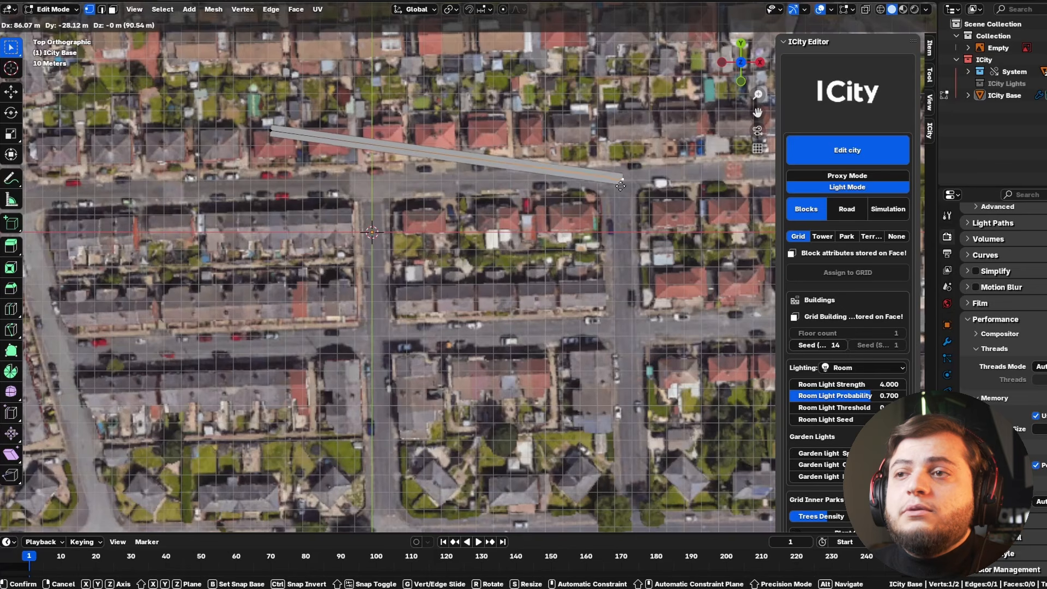
pyautogui.click(624, 181)
pyautogui.click(272, 130)
pyautogui.press('g')
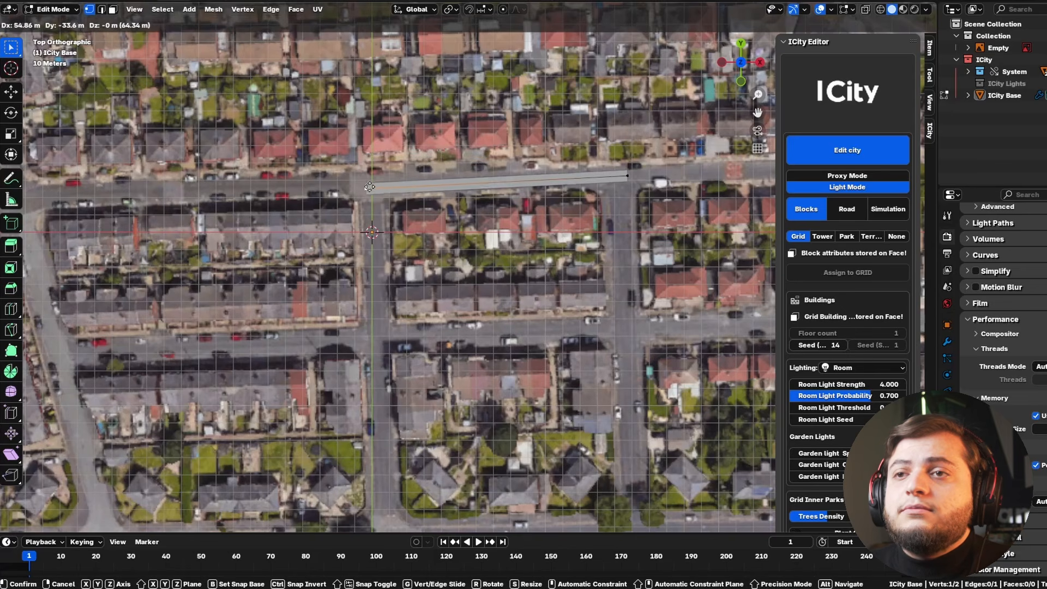
pyautogui.click(369, 186)
# Extrude the road line along the reference streets around the northern area and connect its two open ends with an edge
pyautogui.scroll(-6, 414, 211)
pyautogui.scroll(1, 438, 211)
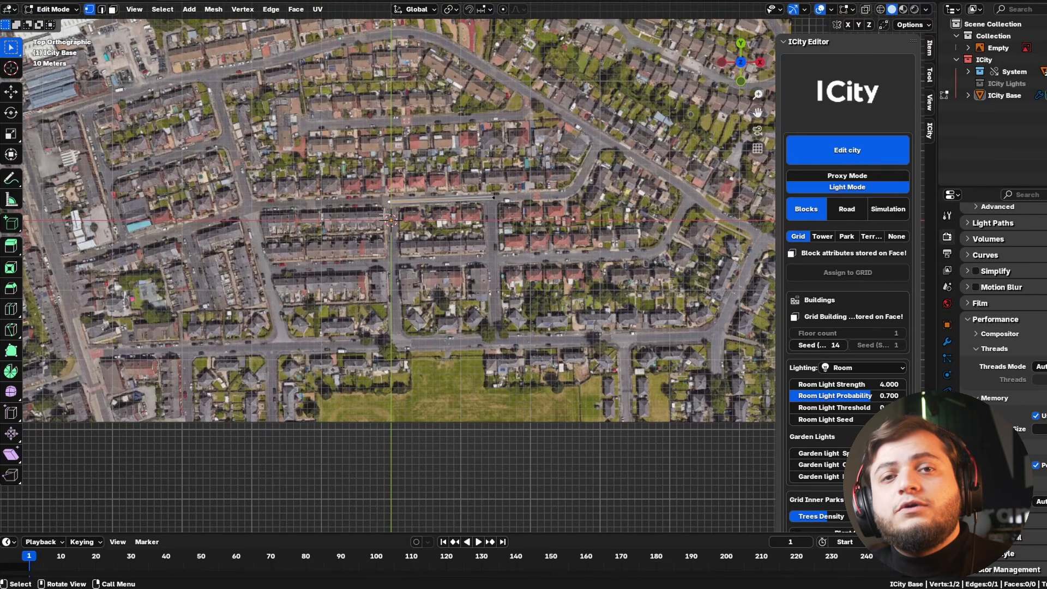
pyautogui.keyDown('ctrl'); pyautogui.rightClick(248, 209); pyautogui.keyUp('ctrl')
pyautogui.scroll(4, 248, 209)
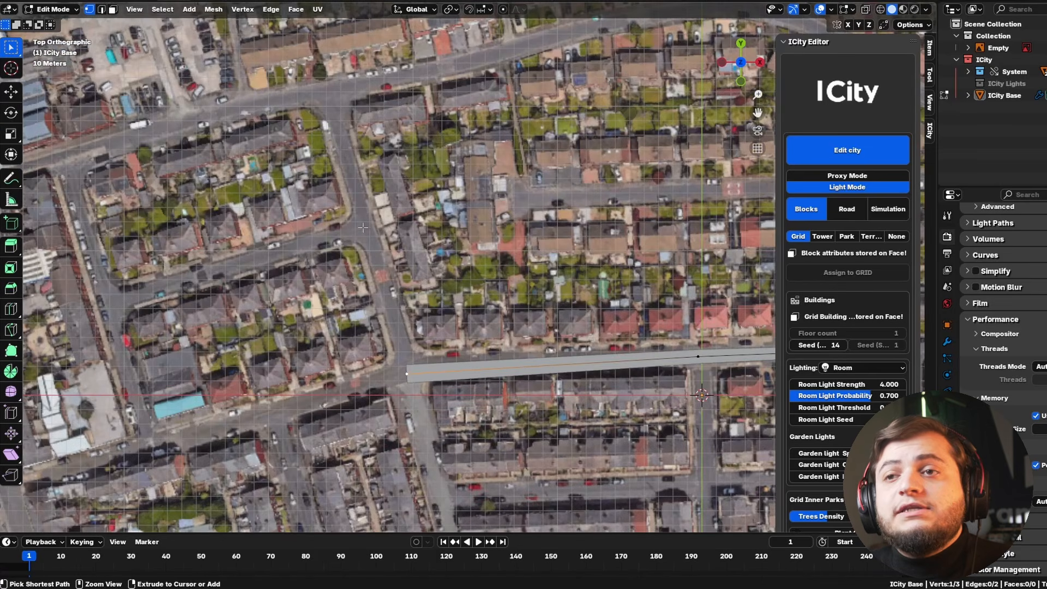
pyautogui.keyDown('ctrl'); pyautogui.rightClick(363, 225); pyautogui.keyUp('ctrl')
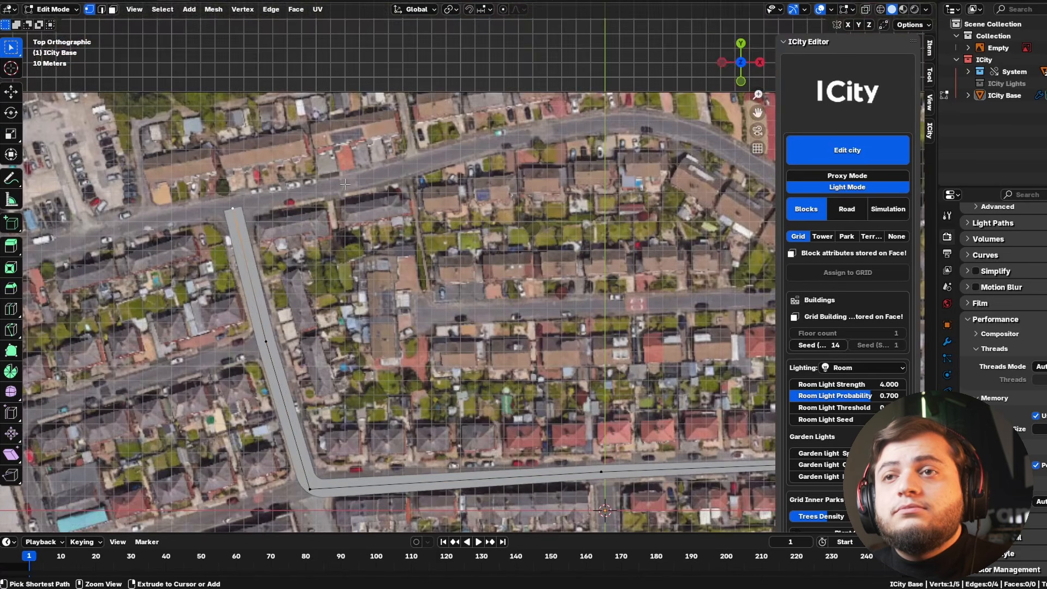
pyautogui.keyDown('ctrl'); pyautogui.rightClick(483, 128); pyautogui.keyUp('ctrl')
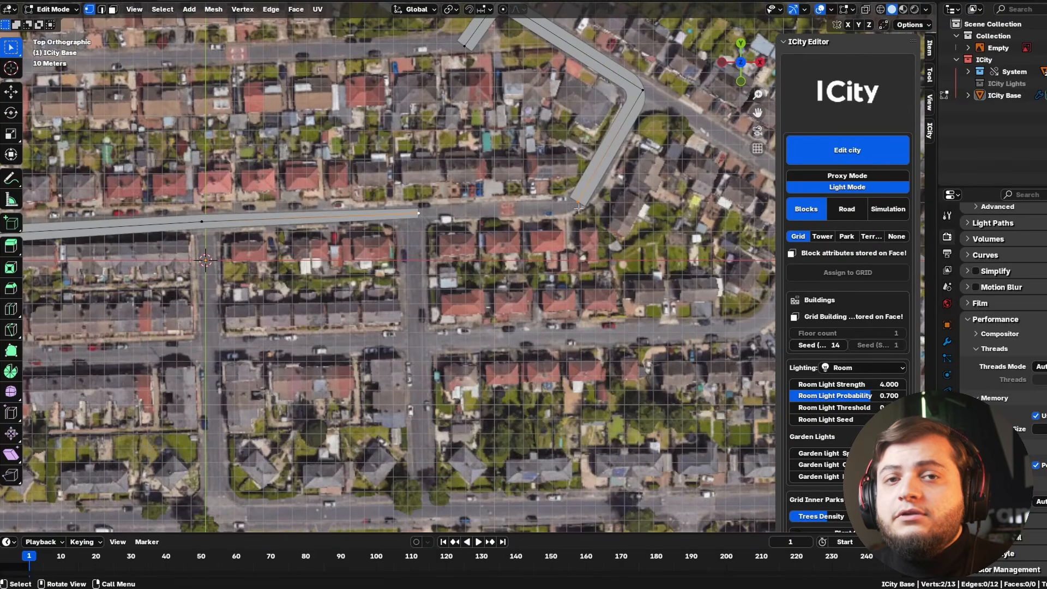
pyautogui.press('f')
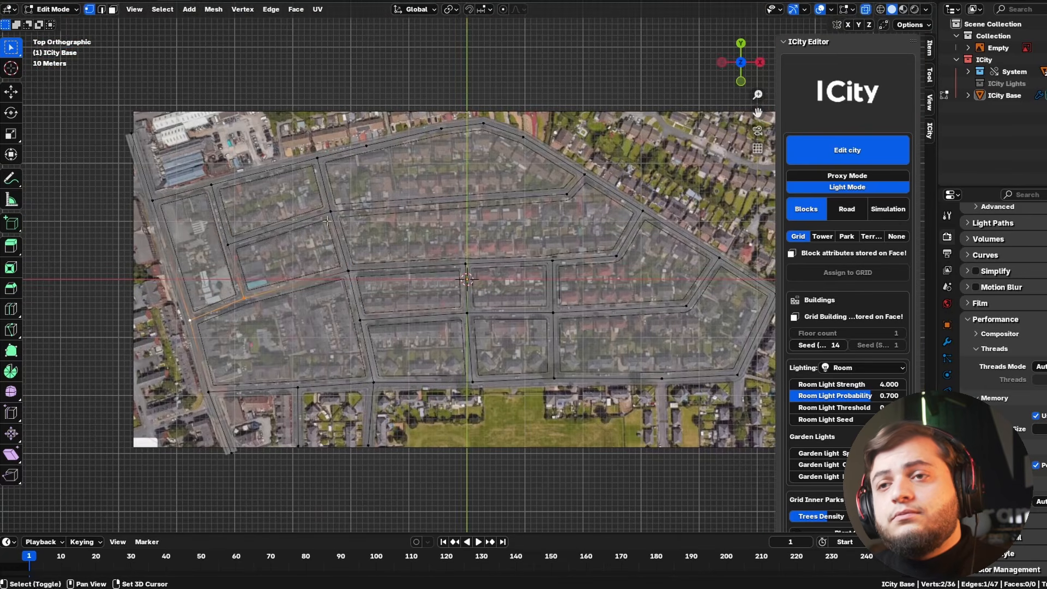
# Select the road edges enclosing the westernmost block and fill them with a face
pyautogui.press('2')
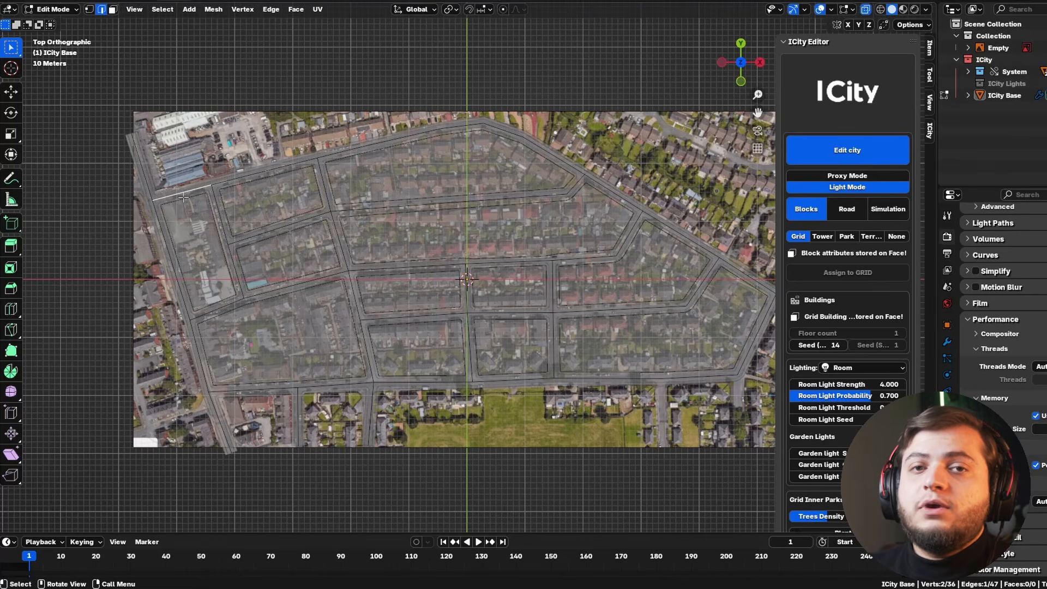
pyautogui.keyDown('ctrl'); pyautogui.click(219, 307); pyautogui.keyUp('ctrl')
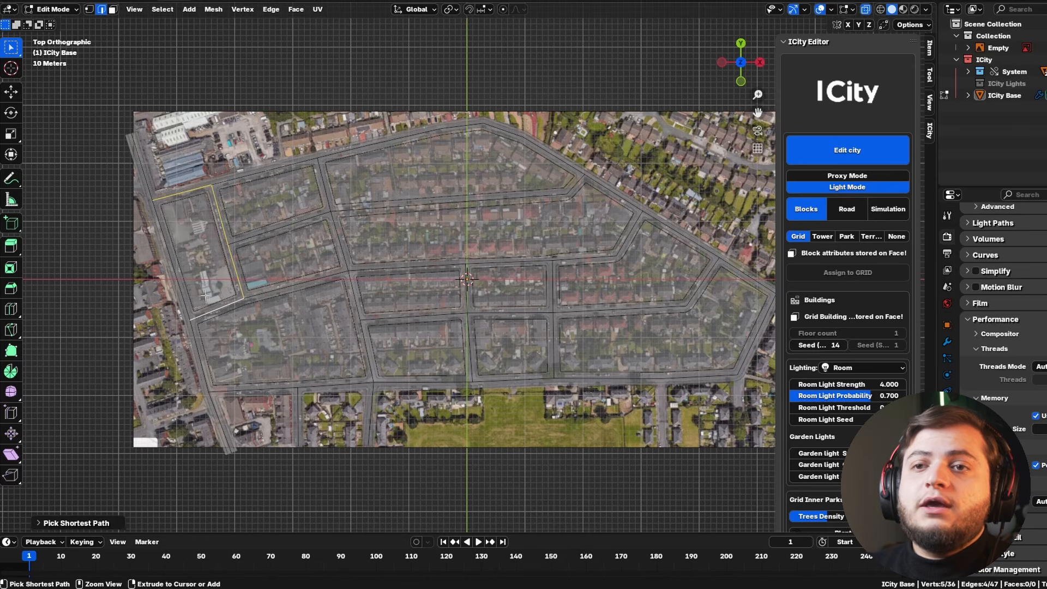
pyautogui.keyDown('ctrl'); pyautogui.click(161, 232); pyautogui.keyUp('ctrl')
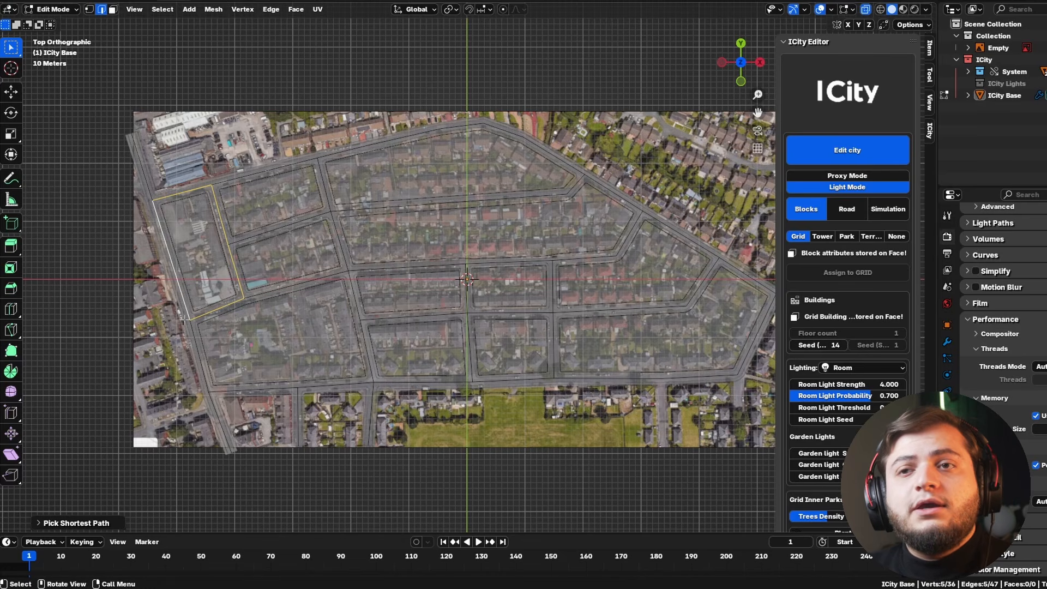
pyautogui.press('f')
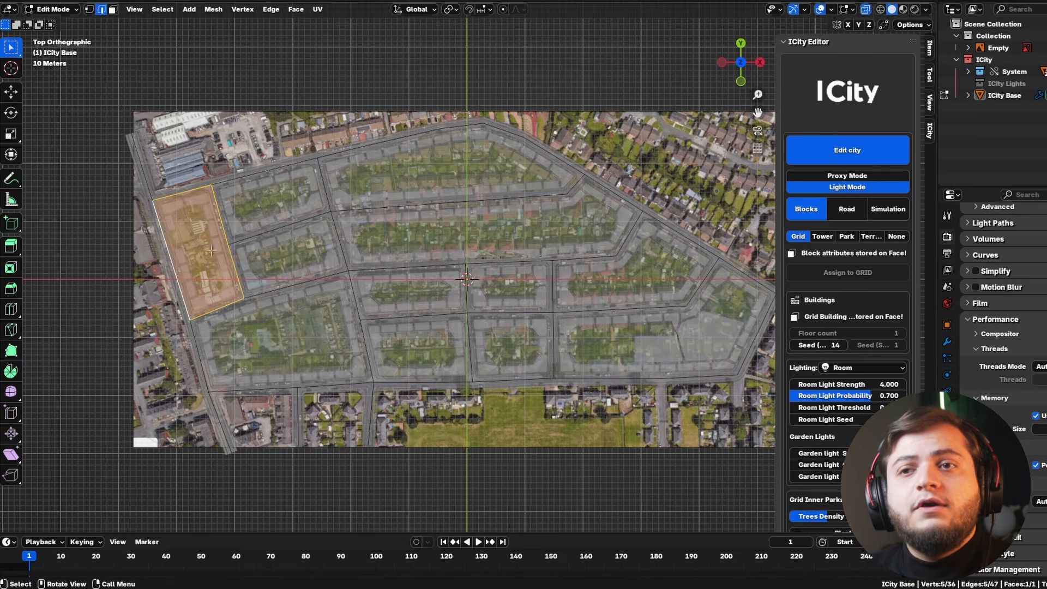
# Fill the two small northwestern blocks and the two long northern blocks with faces
pyautogui.click(252, 175)
pyautogui.press('f')
pyautogui.click(279, 228)
pyautogui.keyDown('ctrl'); pyautogui.click(296, 285); pyautogui.keyUp('ctrl')
pyautogui.press('f')
pyautogui.keyDown('ctrl'); pyautogui.click(630, 234); pyautogui.keyUp('ctrl')
pyautogui.press('f')
pyautogui.keyDown('ctrl'); pyautogui.click(554, 156); pyautogui.keyUp('ctrl')
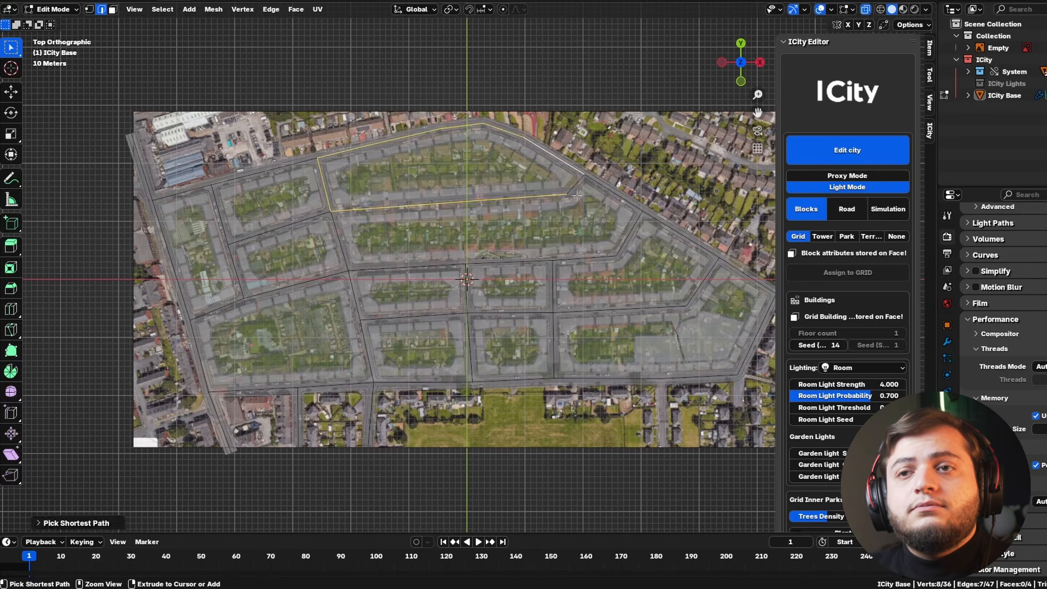
pyautogui.keyDown('ctrl'); pyautogui.click(575, 187); pyautogui.keyUp('ctrl')
pyautogui.press('f')
# Fill the remaining southwestern, central, southern and eastern road loops with faces
pyautogui.keyDown('shift'); pyautogui.moveTo(579, 227); pyautogui.dragTo(486, 191, button='middle'); pyautogui.keyUp('shift')
pyautogui.keyDown('ctrl'); pyautogui.click(586, 197); pyautogui.keyUp('ctrl')
pyautogui.press('f')
pyautogui.press('f')
pyautogui.click(274, 315)
pyautogui.keyDown('ctrl'); pyautogui.click(107, 320); pyautogui.keyUp('ctrl')
pyautogui.keyDown('ctrl'); pyautogui.click(222, 248); pyautogui.keyUp('ctrl')
pyautogui.press('f')
pyautogui.keyDown('ctrl'); pyautogui.click(377, 312); pyautogui.keyUp('ctrl')
pyautogui.press('f')
pyautogui.keyDown('ctrl'); pyautogui.click(461, 310); pyautogui.keyUp('ctrl')
pyautogui.press('f')
pyautogui.press('f')
pyautogui.keyDown('ctrl'); pyautogui.click(514, 289); pyautogui.keyUp('ctrl')
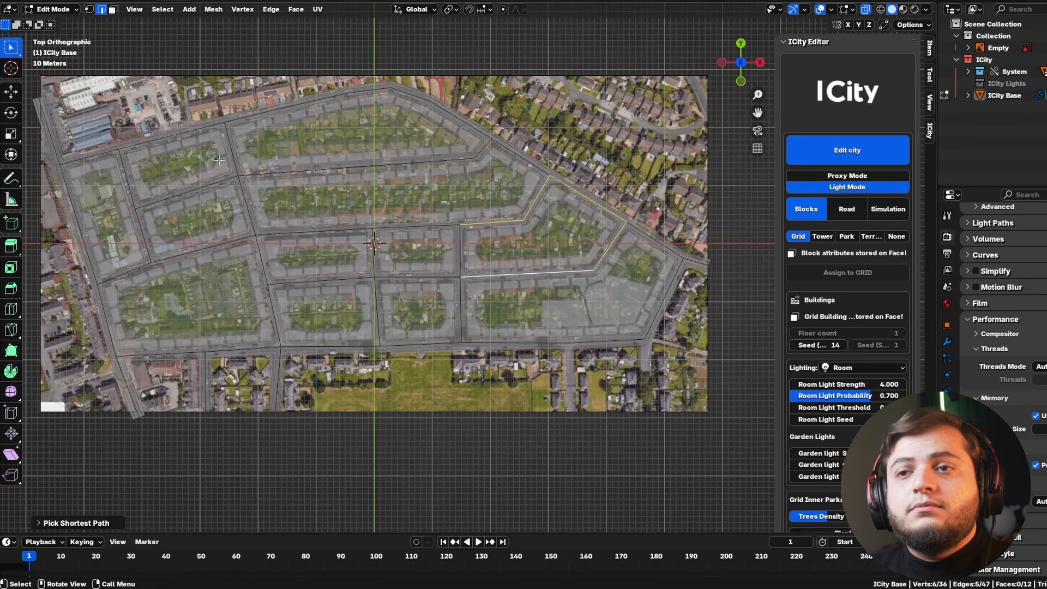
# Select all the block faces and frame them in the view
pyautogui.click(114, 11)
pyautogui.press('a')
pyautogui.press('KP_Decimal')
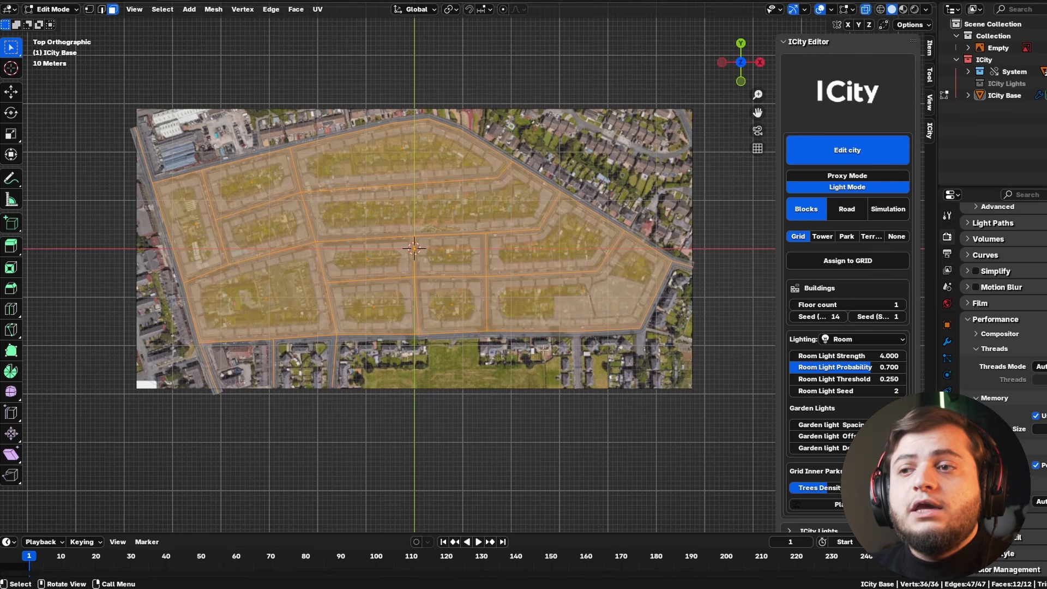
# Extrude two short dead-end roads southward from the southern road's eastern vertices to the lower edge of the aerial image
pyautogui.press('1')
pyautogui.click(576, 331)
pyautogui.scroll(3, 610, 355)
pyautogui.keyDown('ctrl'); pyautogui.rightClick(554, 408); pyautogui.keyUp('ctrl')
pyautogui.click(662, 301)
pyautogui.keyDown('ctrl'); pyautogui.rightClick(665, 406); pyautogui.keyUp('ctrl')
pyautogui.scroll(-3, 643, 376)
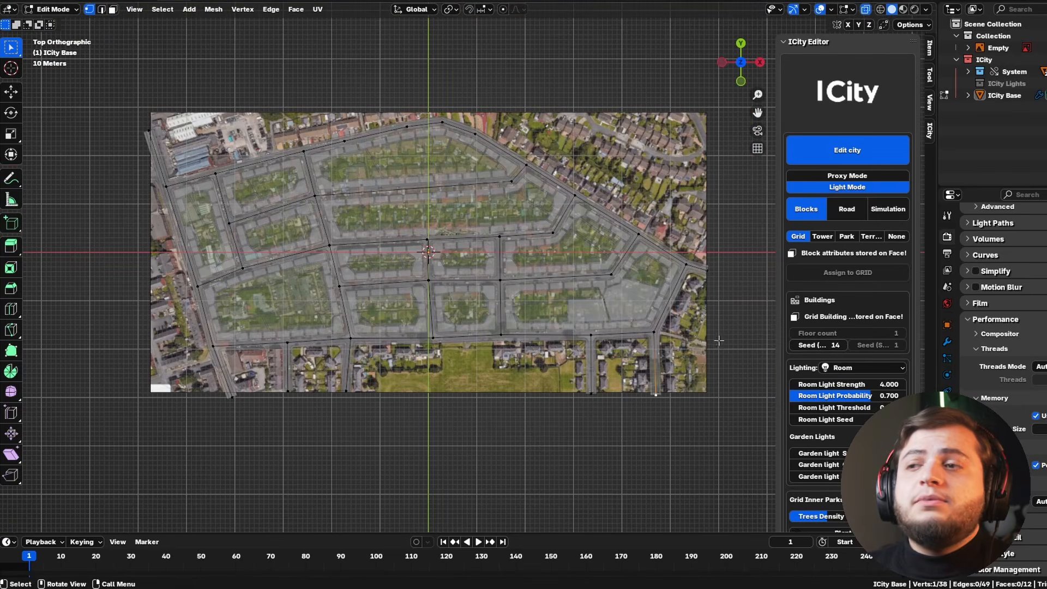
# Select all block faces and assign them to the Terrace block type
pyautogui.click(112, 10)
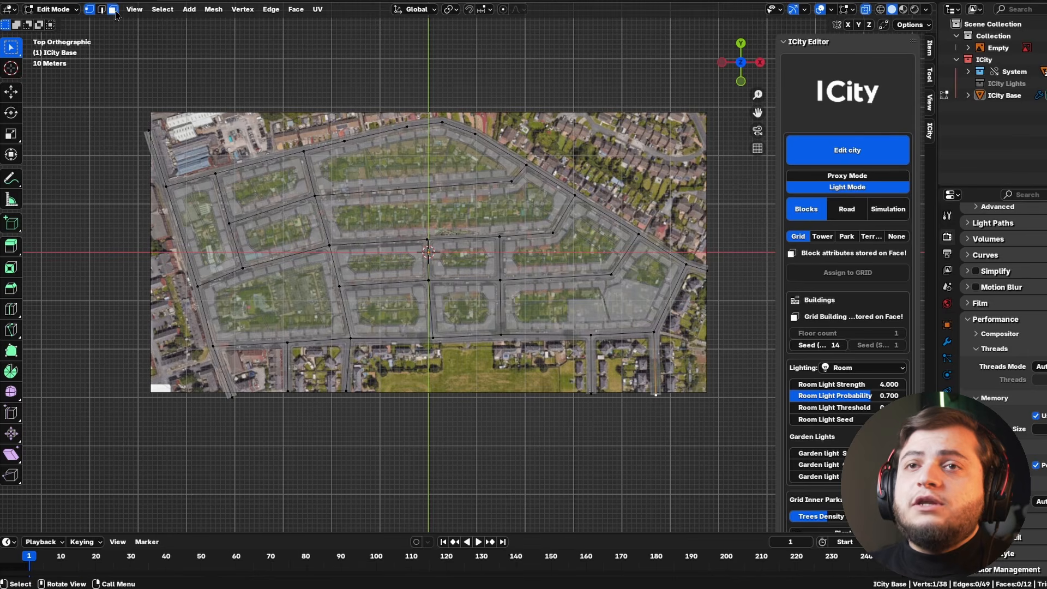
pyautogui.press('a')
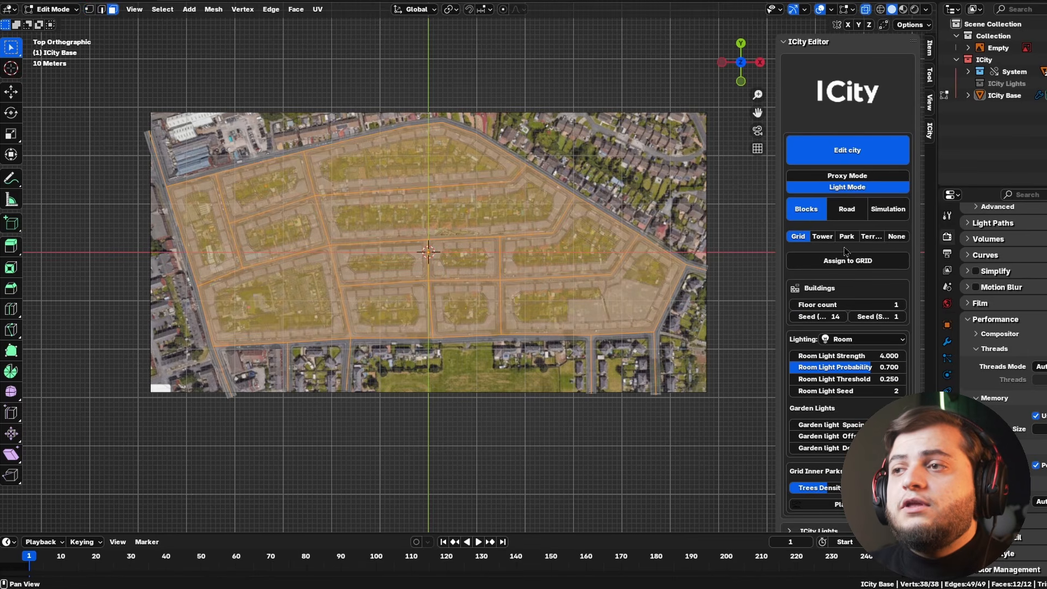
pyautogui.moveTo(779, 230); pyautogui.dragTo(688, 232)
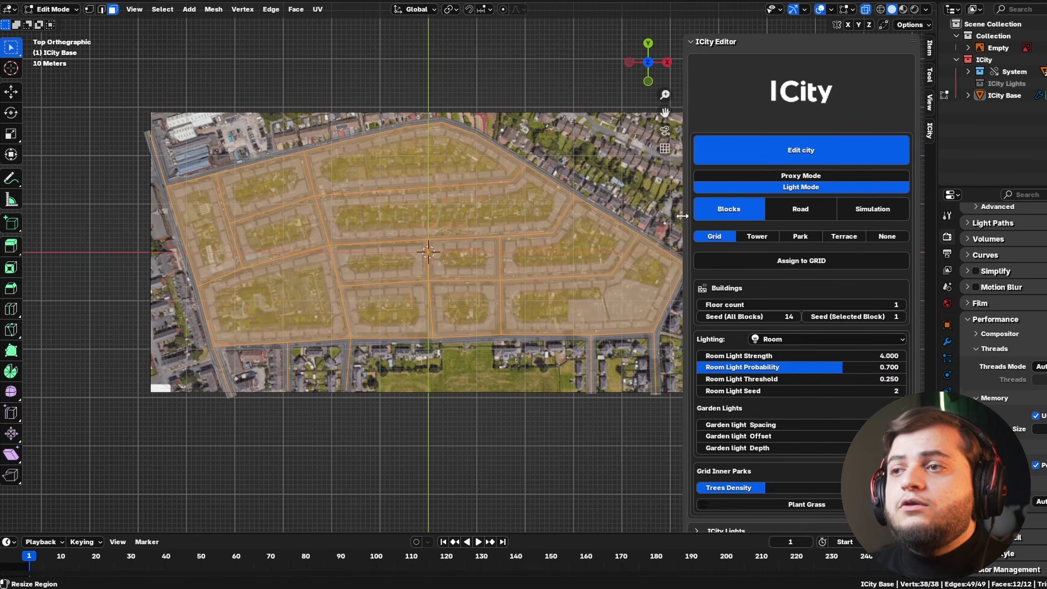
pyautogui.click(853, 239)
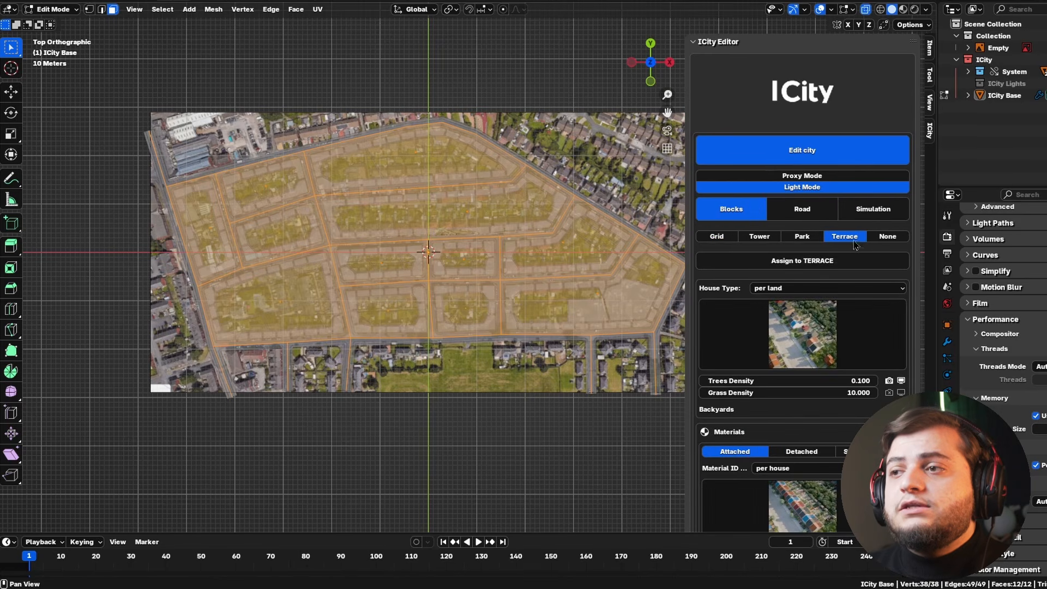
pyautogui.click(821, 265)
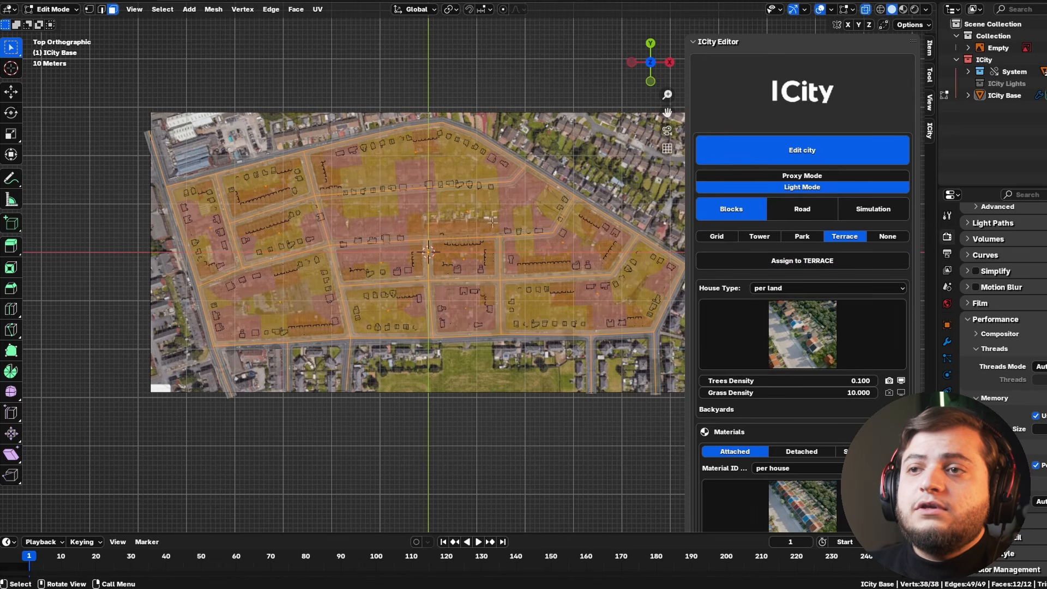
# Set the viewport's clip end distance to 10000 m and hide the sidebar
pyautogui.scroll(3, 388, 270)
pyautogui.moveTo(395, 270); pyautogui.dragTo(478, 228, button='middle')
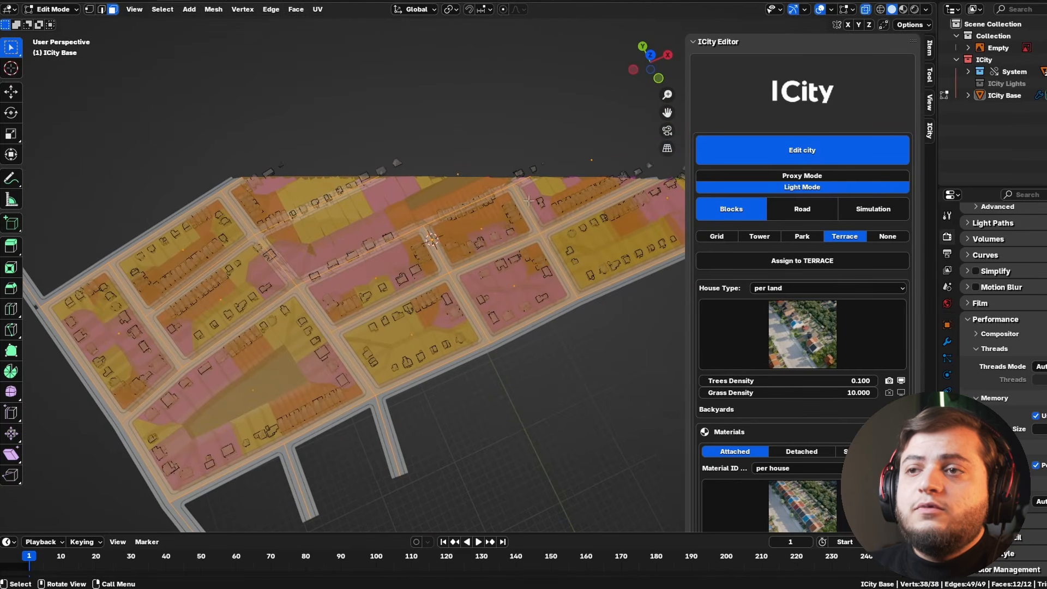
pyautogui.click(930, 101)
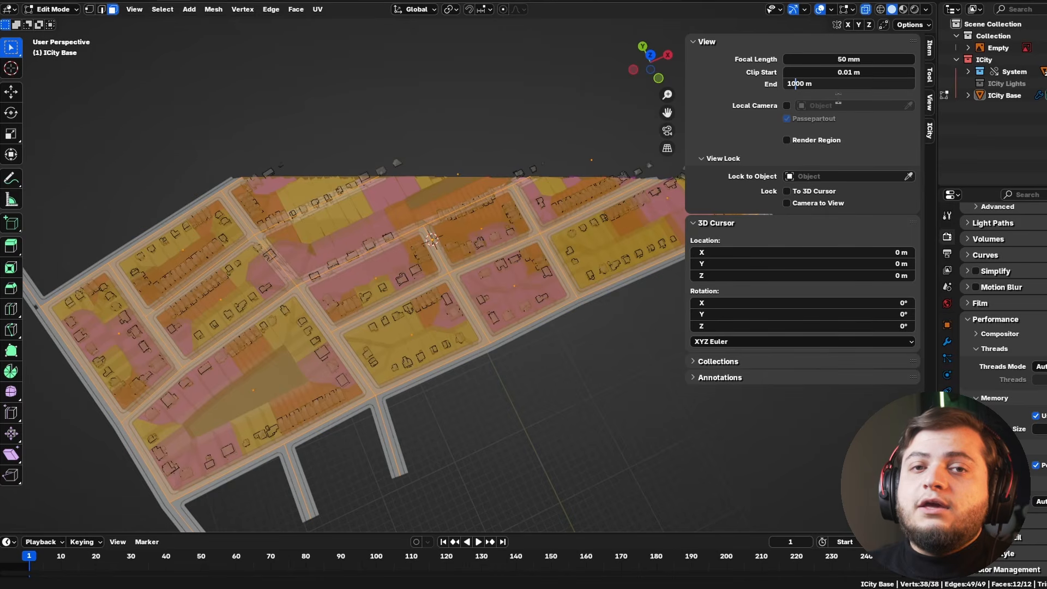
pyautogui.press('Return')
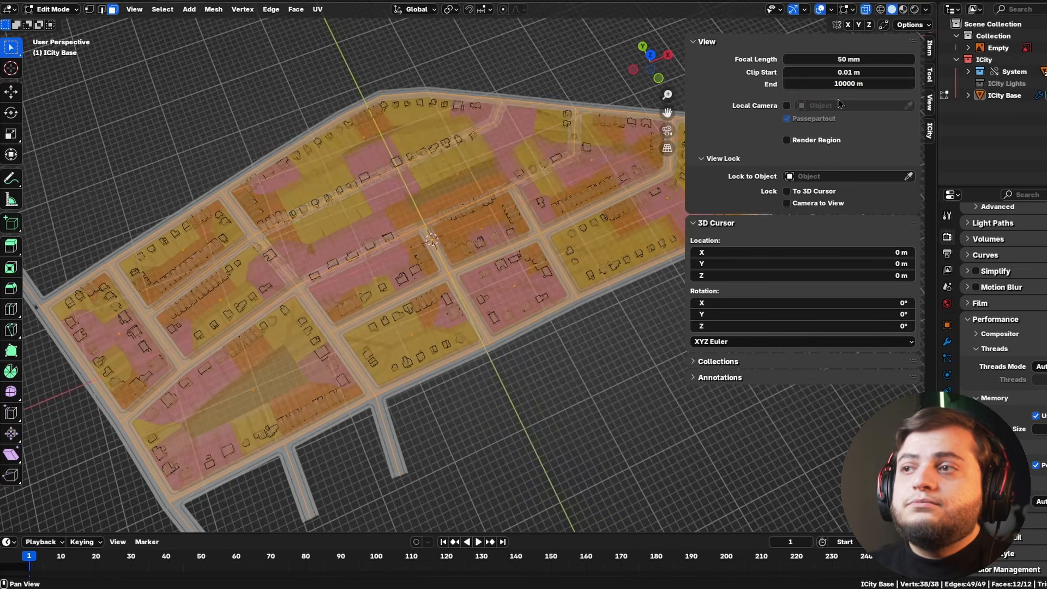
pyautogui.press('n')
pyautogui.scroll(2, 415, 267)
pyautogui.scroll(-2, 709, 180)
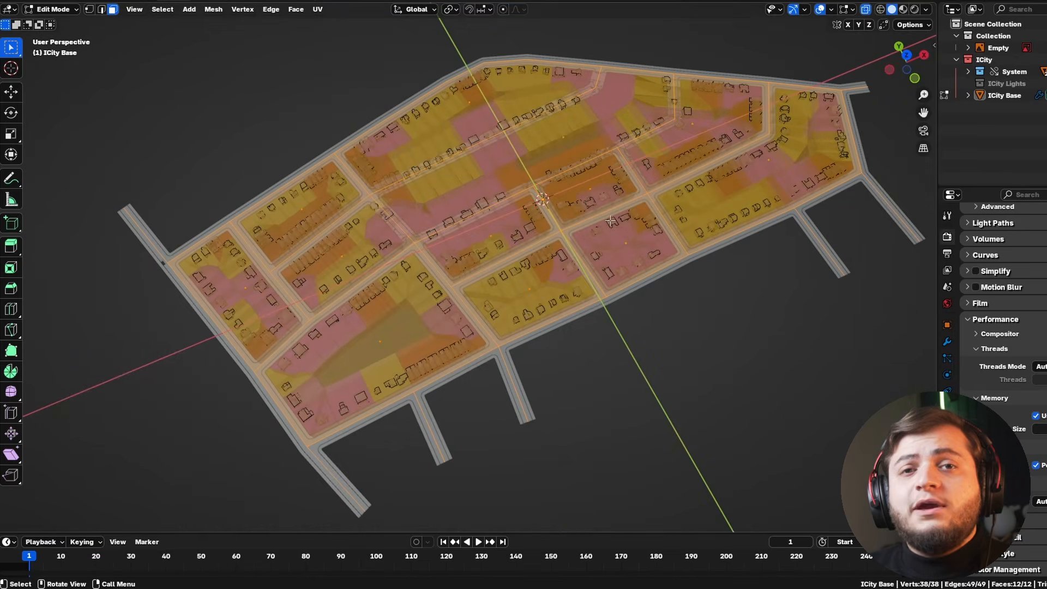
# Exit city editing, select the aerial reference image's empty and adjust its image display settings
pyautogui.press('Tab')
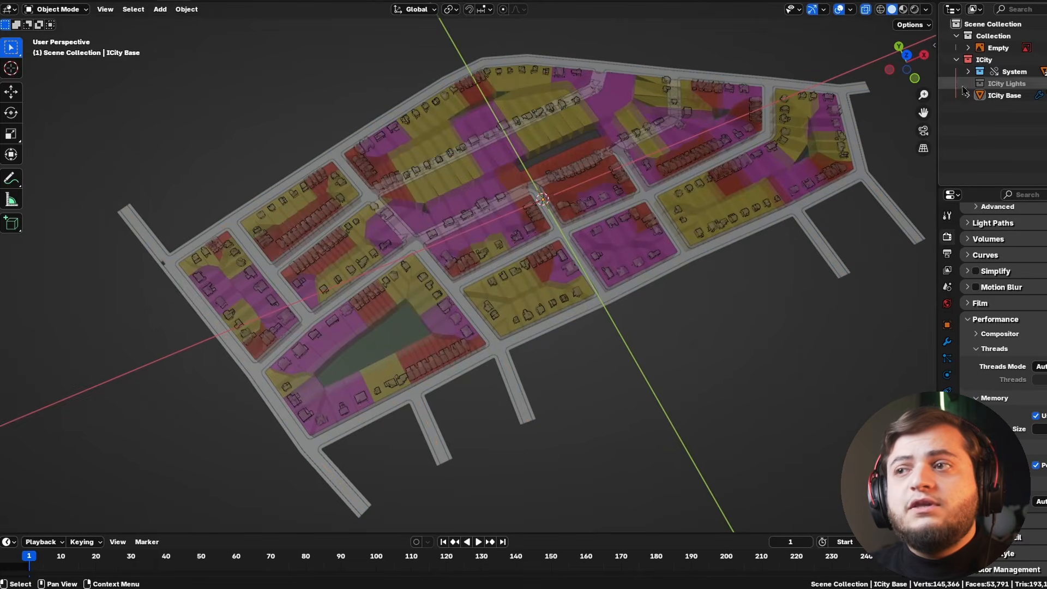
pyautogui.click(998, 48)
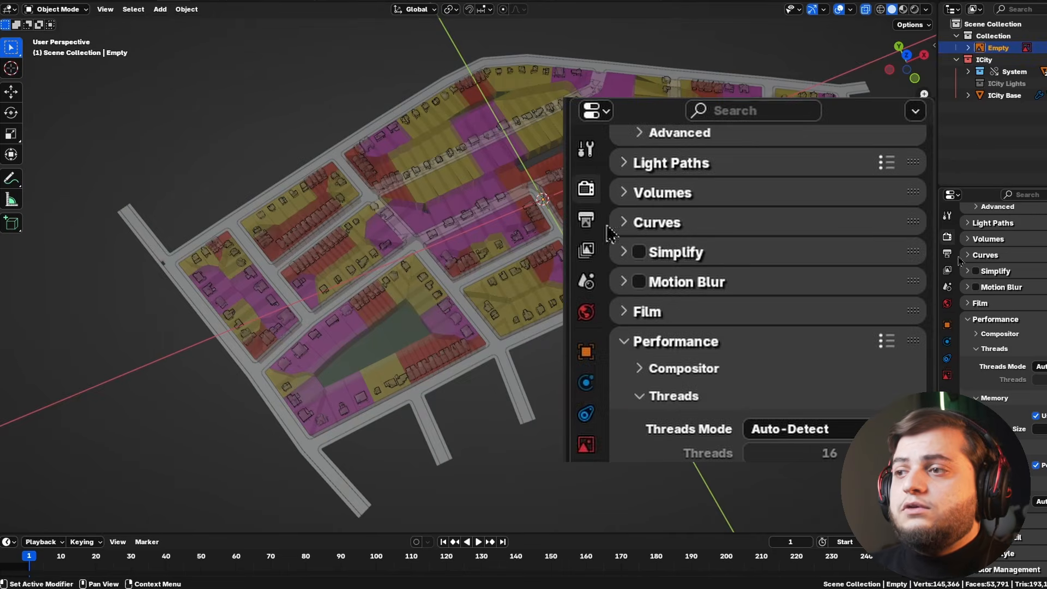
pyautogui.click(947, 375)
pyautogui.click(1034, 351)
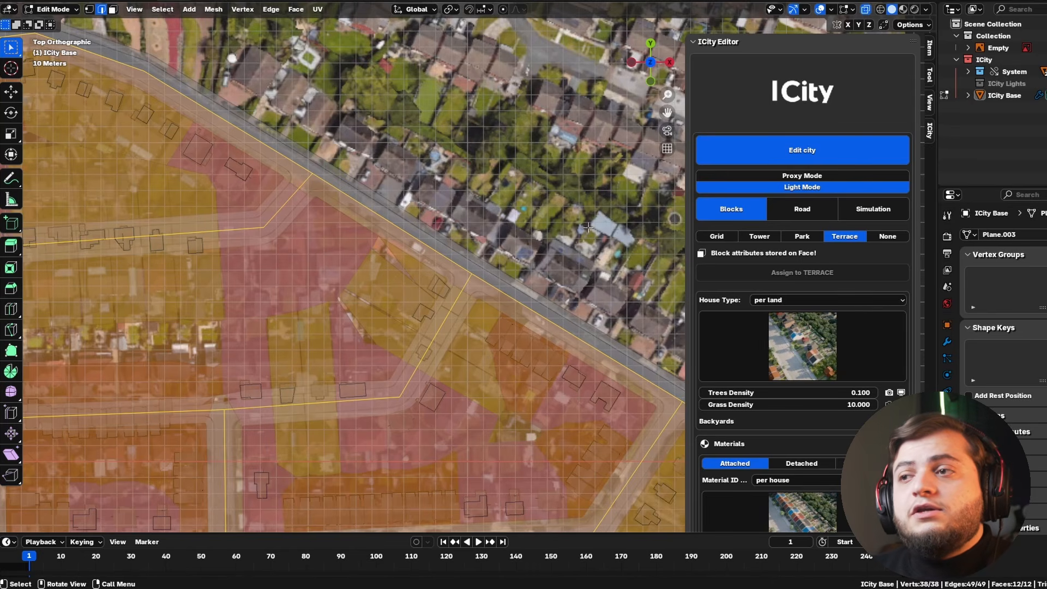
# Try a lanes count of 2 on all selected roads and return it to 1
pyautogui.click(805, 218)
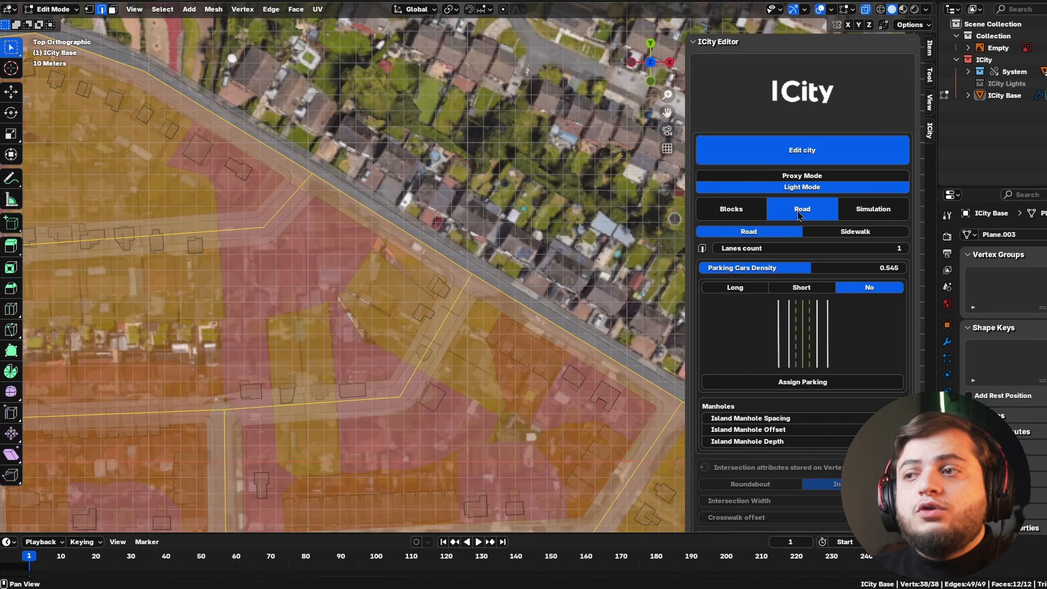
pyautogui.click(906, 248)
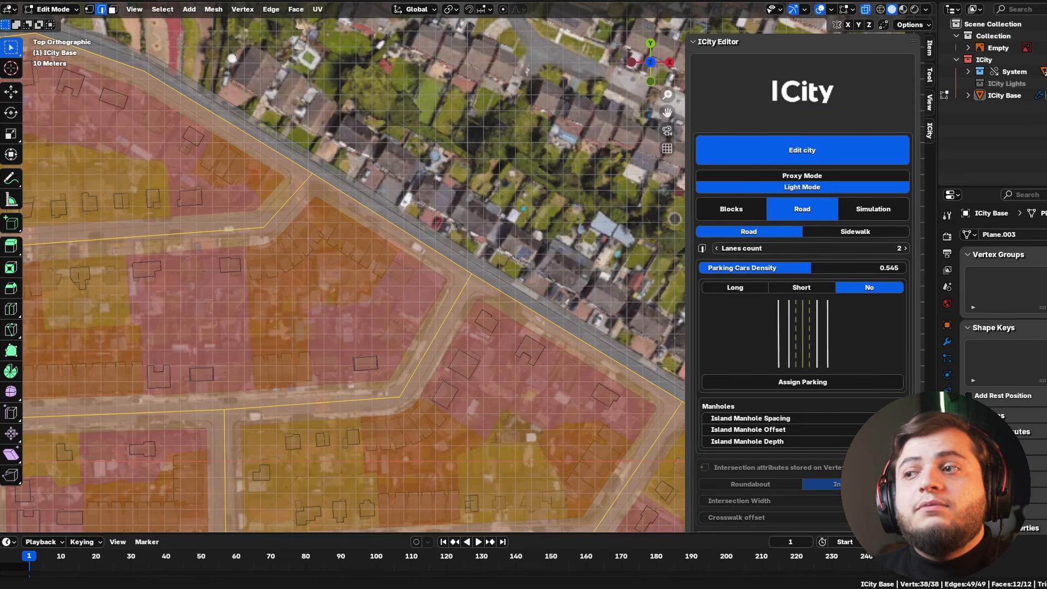
pyautogui.click(718, 250)
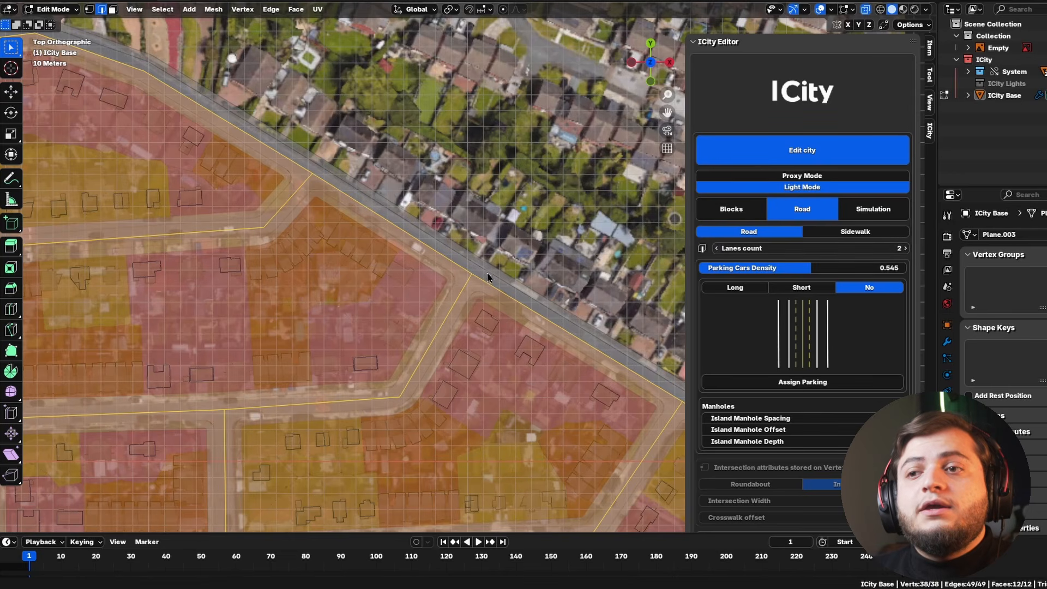
# Show the full-detail city in perspective with Rendered viewport shading
pyautogui.press('Home')
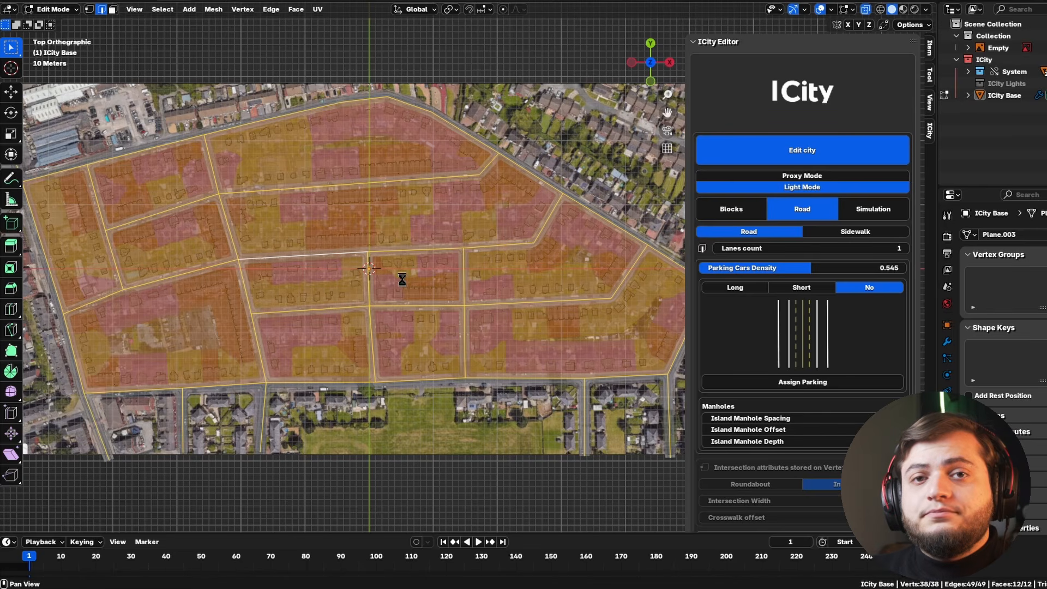
pyautogui.scroll(7, 268, 277)
pyautogui.scroll(-5, 507, 261)
pyautogui.moveTo(507, 261); pyautogui.dragTo(531, 272, button='middle')
pyautogui.scroll(4, 531, 305)
pyautogui.scroll(-2, 523, 254)
pyautogui.moveTo(482, 357); pyautogui.dragTo(559, 345, button='middle')
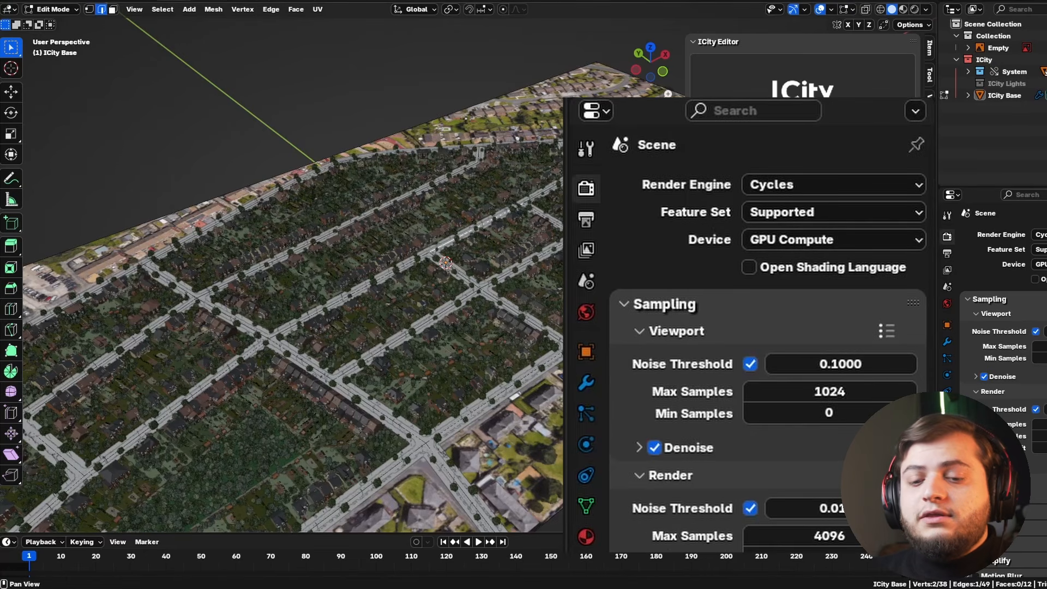
pyautogui.click(915, 10)
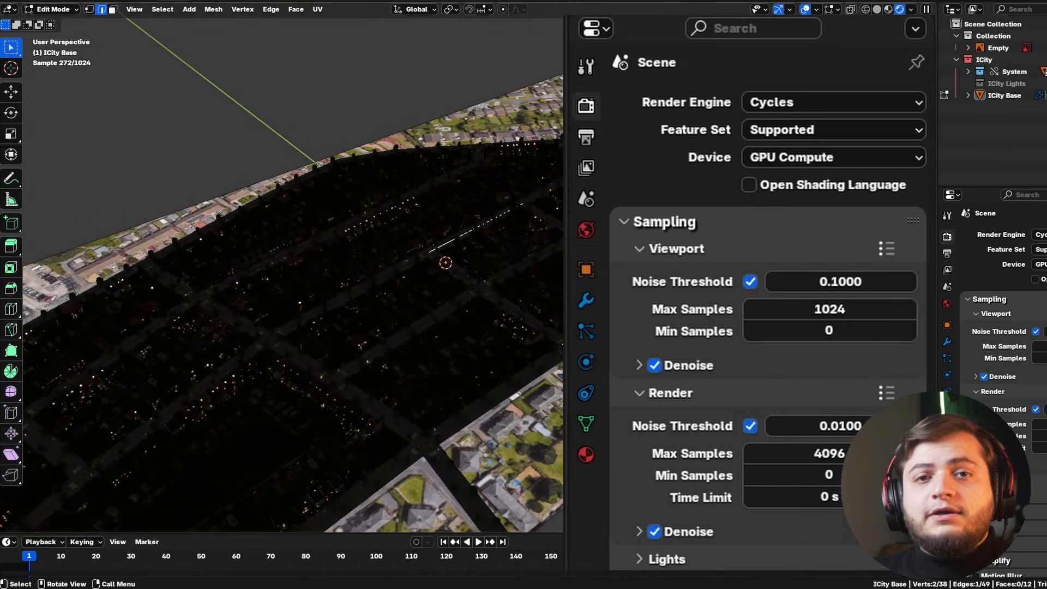
# Set the world background color to a Nishita Sky Texture with a strength of 0.3
pyautogui.click(586, 229)
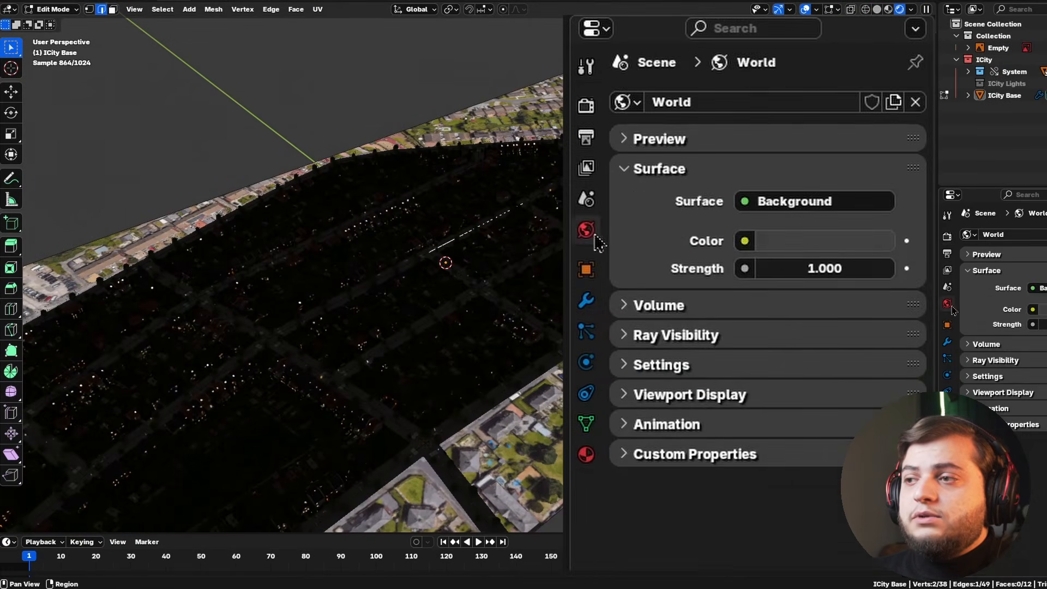
pyautogui.click(744, 240)
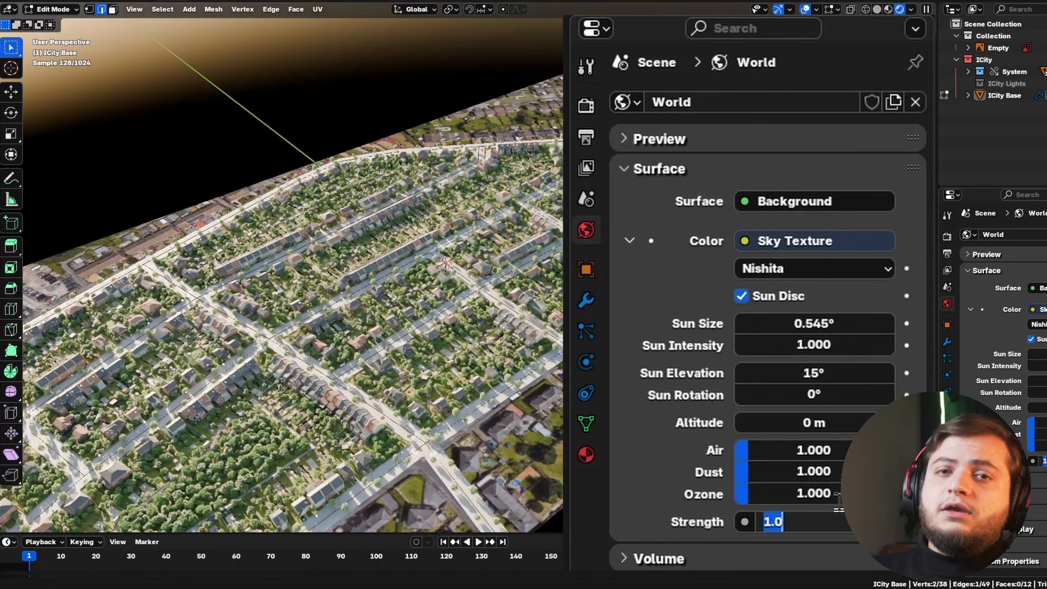
pyautogui.write('.3')
pyautogui.press('Return')
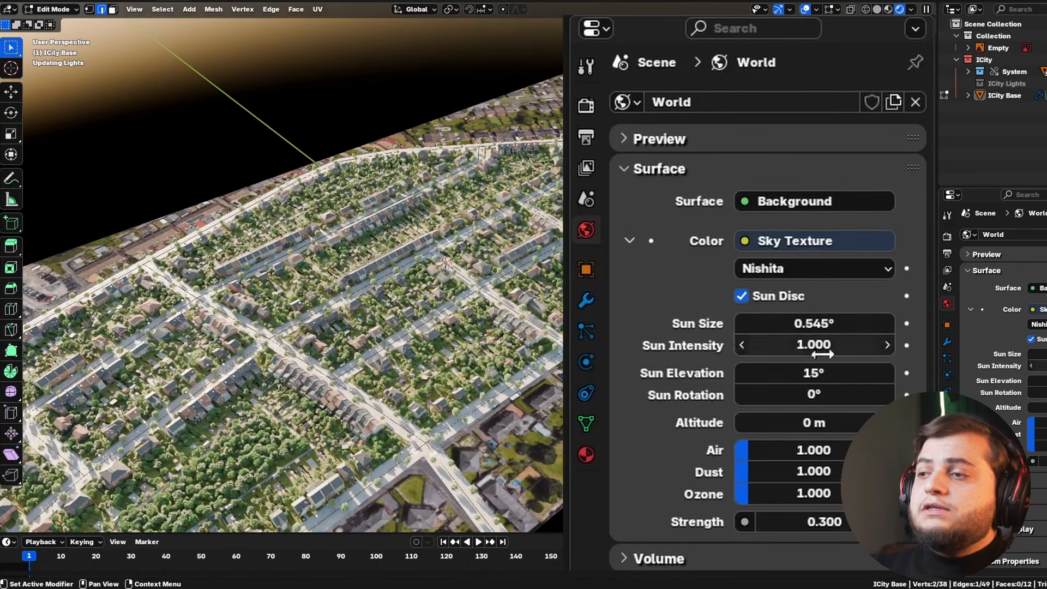
# Set the sky texture's sun intensity to 0.4 and its sun elevation to 28.8°
pyautogui.click(801, 345)
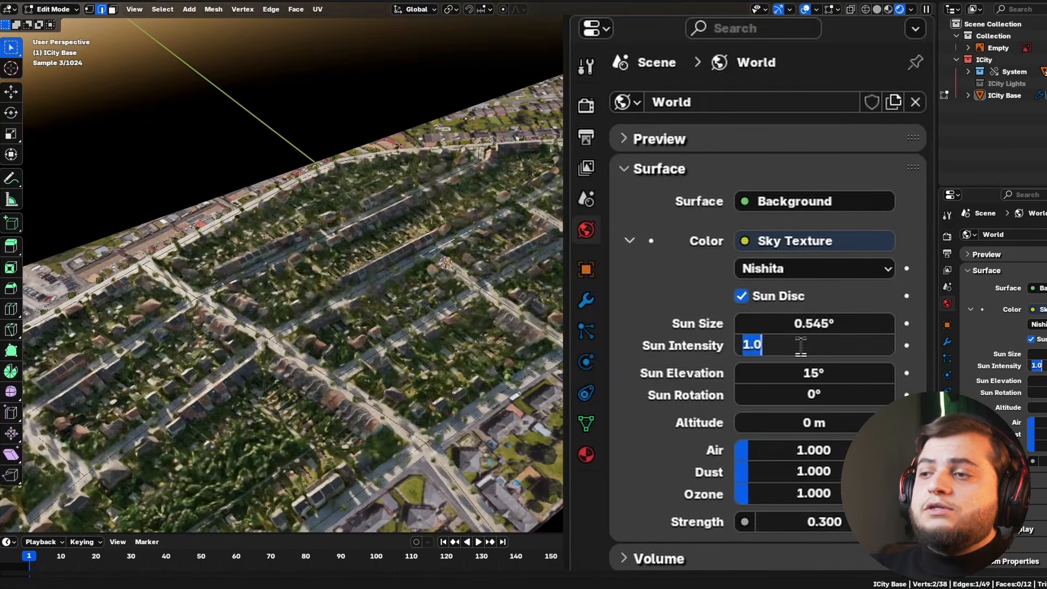
pyautogui.write('.4')
pyautogui.press('Return')
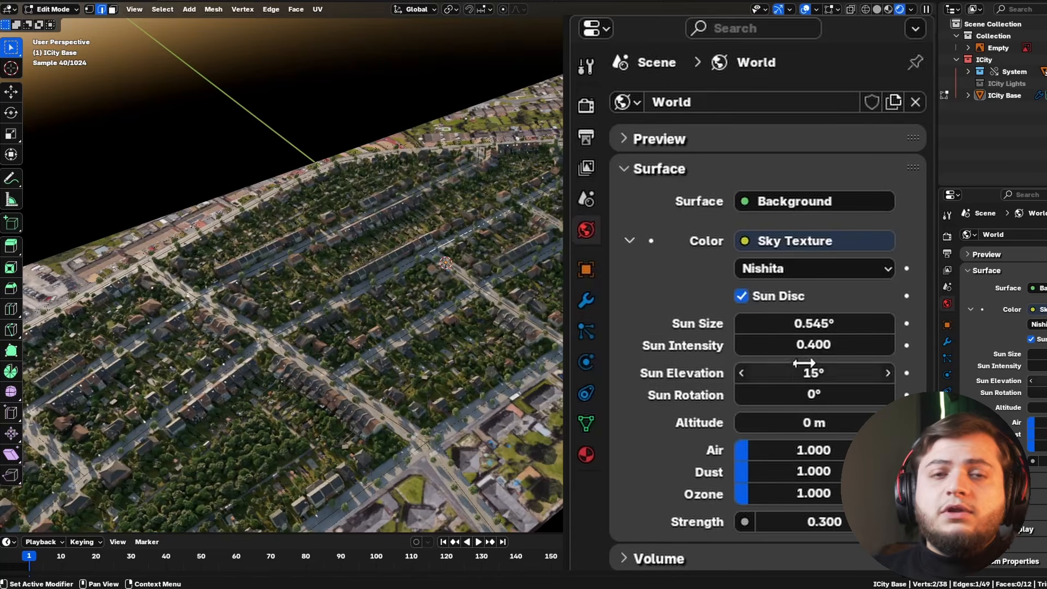
pyautogui.moveTo(829, 373); pyautogui.dragTo(899, 373)
pyautogui.scroll(-1, 499, 304)
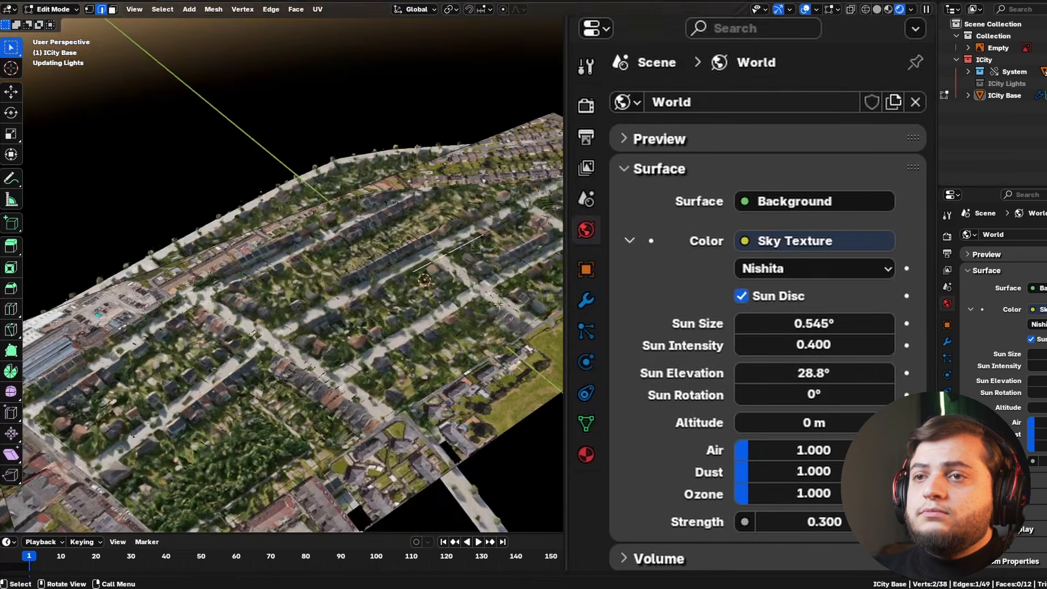
# Exit city editing and assign the first Asphalt material variant to the roads
pyautogui.moveTo(499, 304); pyautogui.dragTo(491, 294, button='middle')
pyautogui.scroll(3, 491, 294)
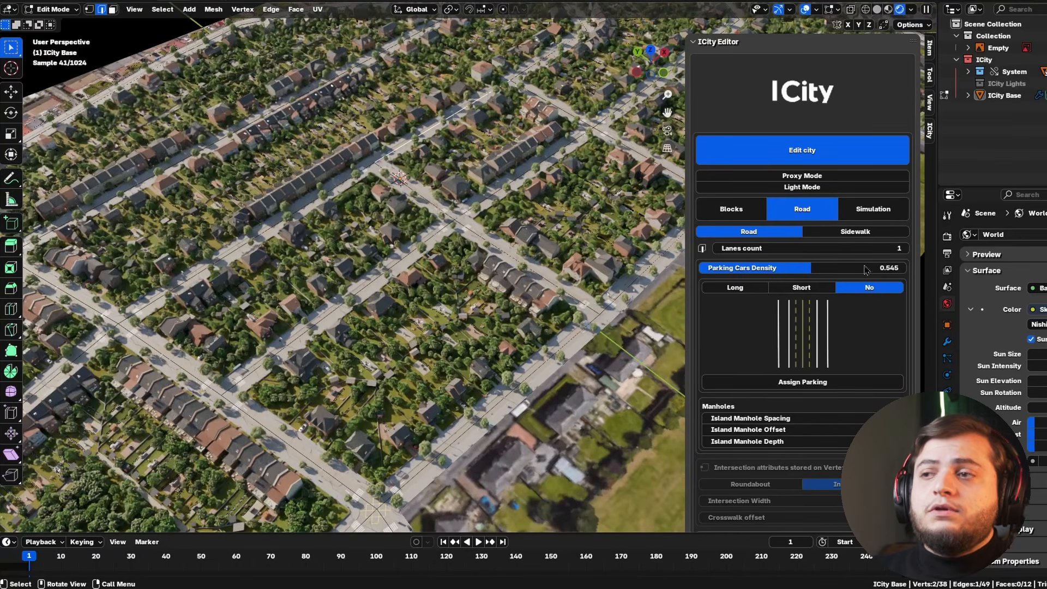
pyautogui.press('Tab')
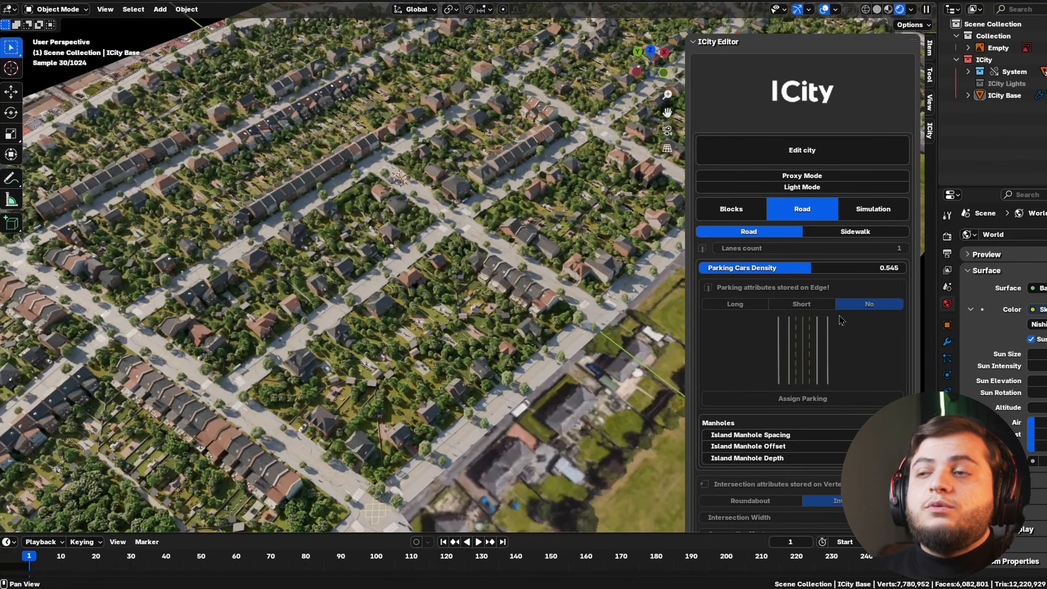
pyautogui.scroll(-10, 857, 361)
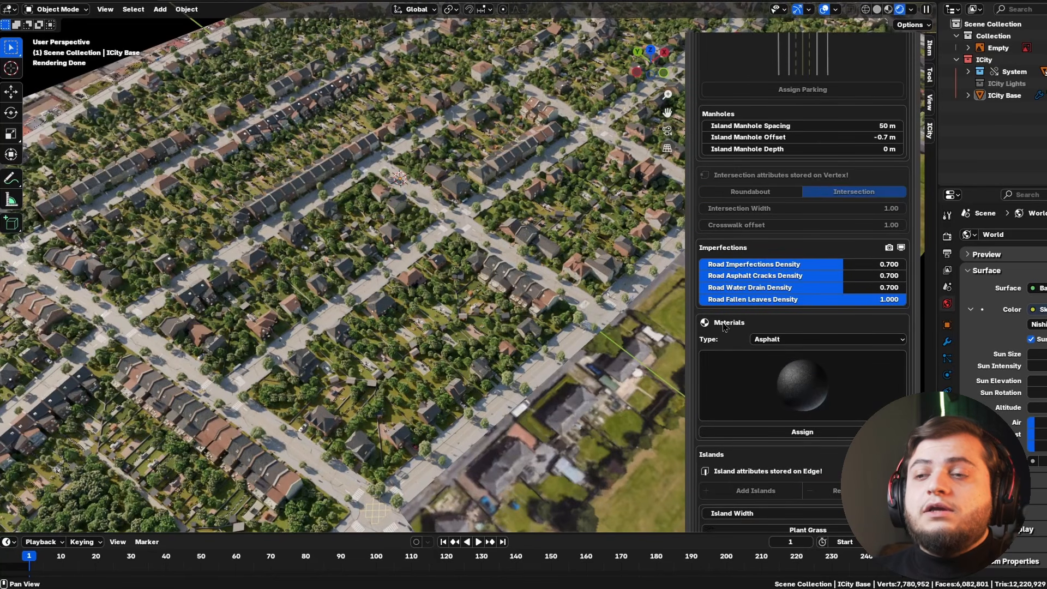
pyautogui.click(818, 432)
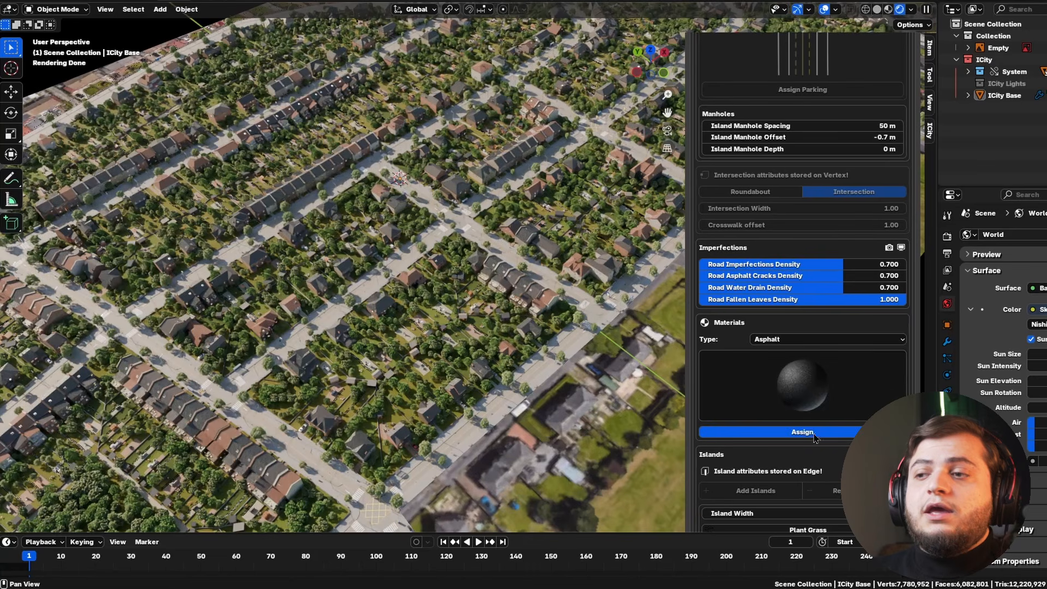
pyautogui.click(809, 390)
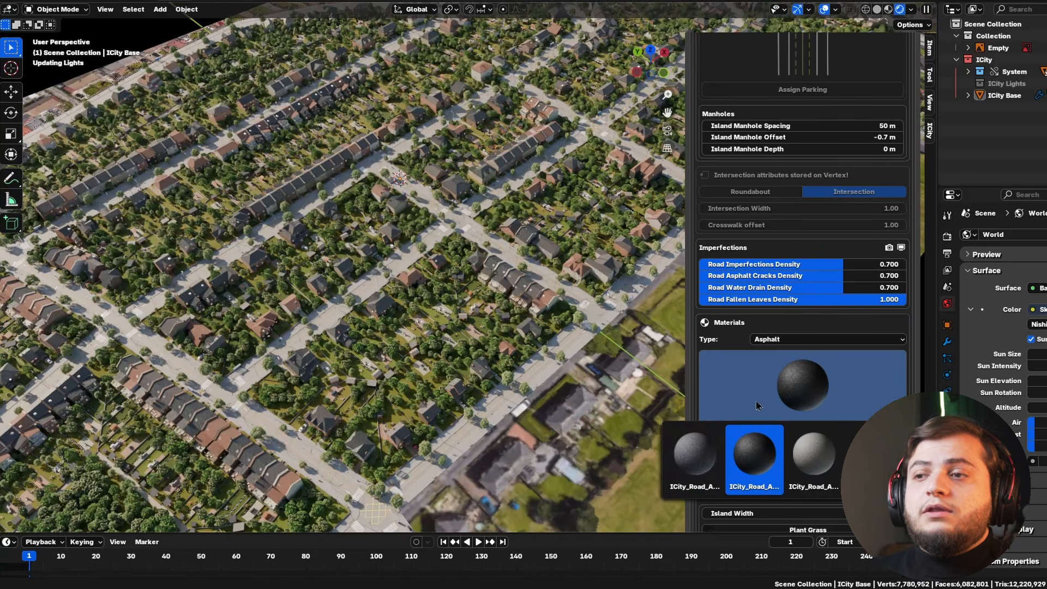
pyautogui.click(692, 451)
pyautogui.click(783, 432)
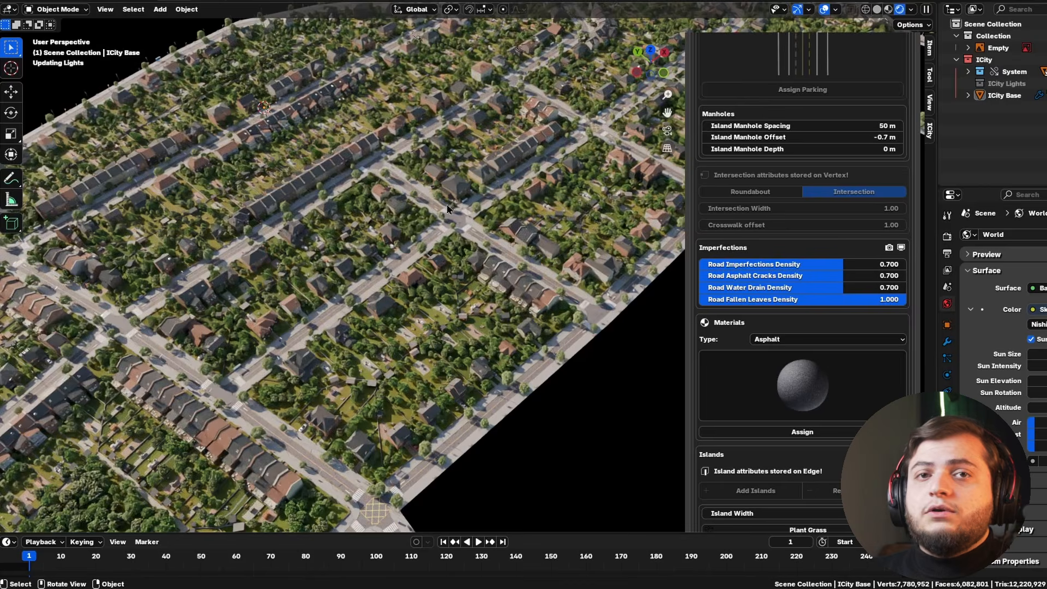
# Set the Terrace blocks' house type distribution to per street
pyautogui.scroll(10, 448, 209)
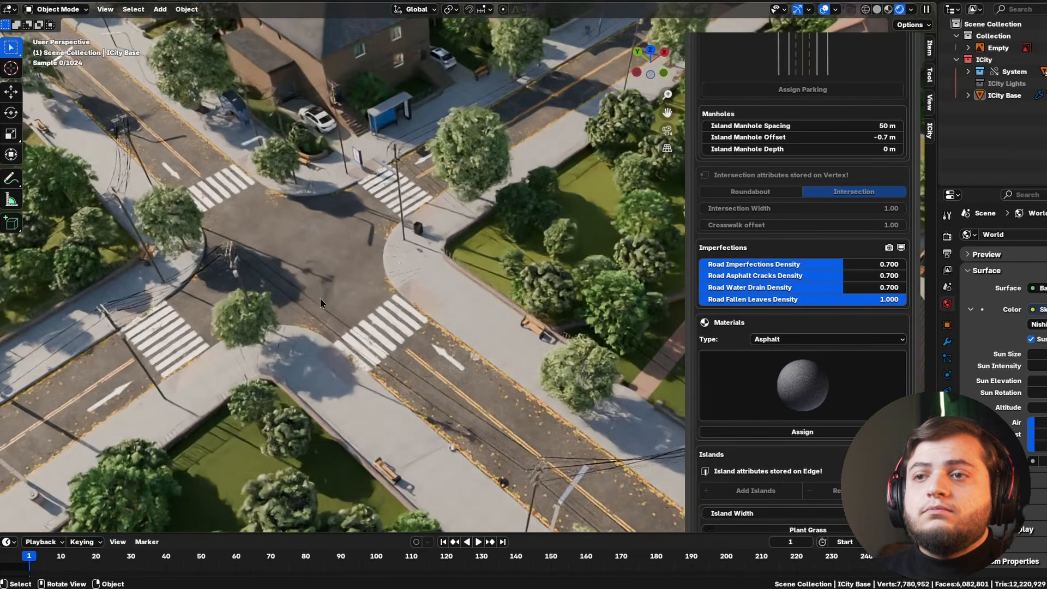
pyautogui.scroll(5, 333, 308)
pyautogui.moveTo(417, 312); pyautogui.dragTo(412, 285, button='middle')
pyautogui.scroll(-8, 415, 314)
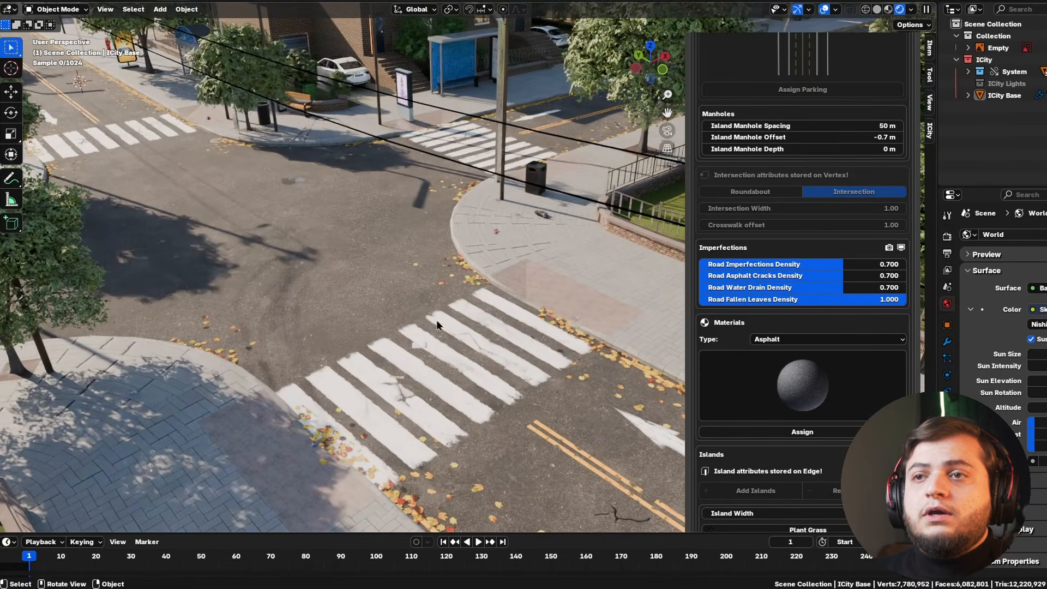
pyautogui.scroll(-6, 452, 316)
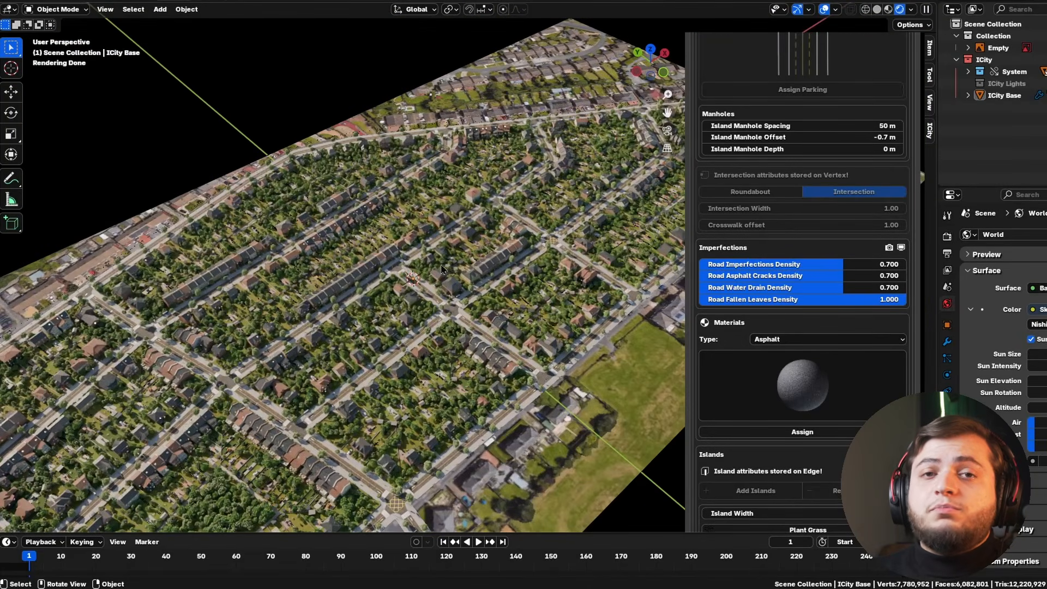
pyautogui.scroll(6, 853, 333)
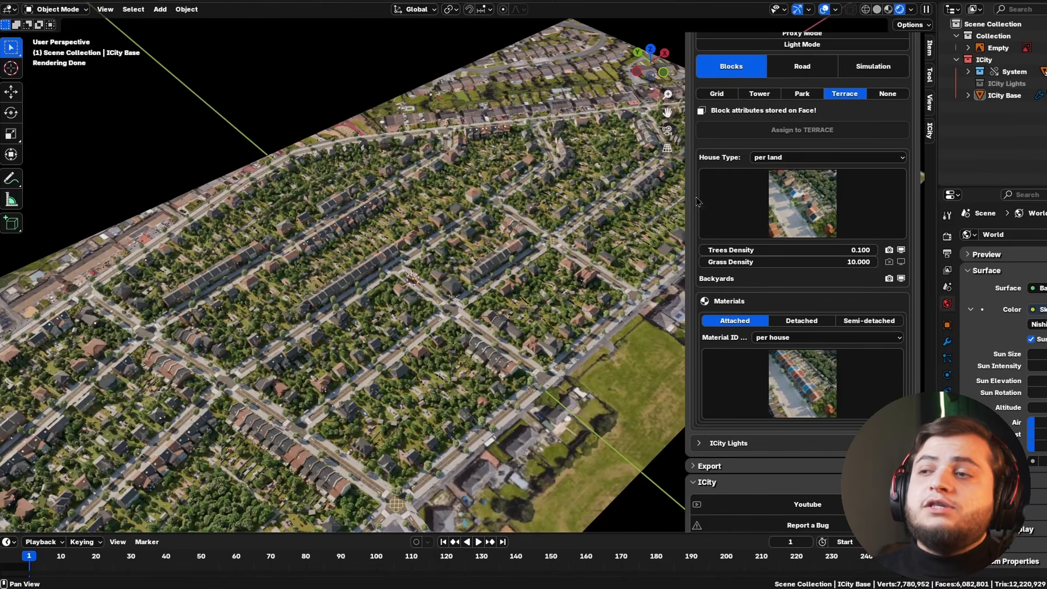
pyautogui.click(770, 159)
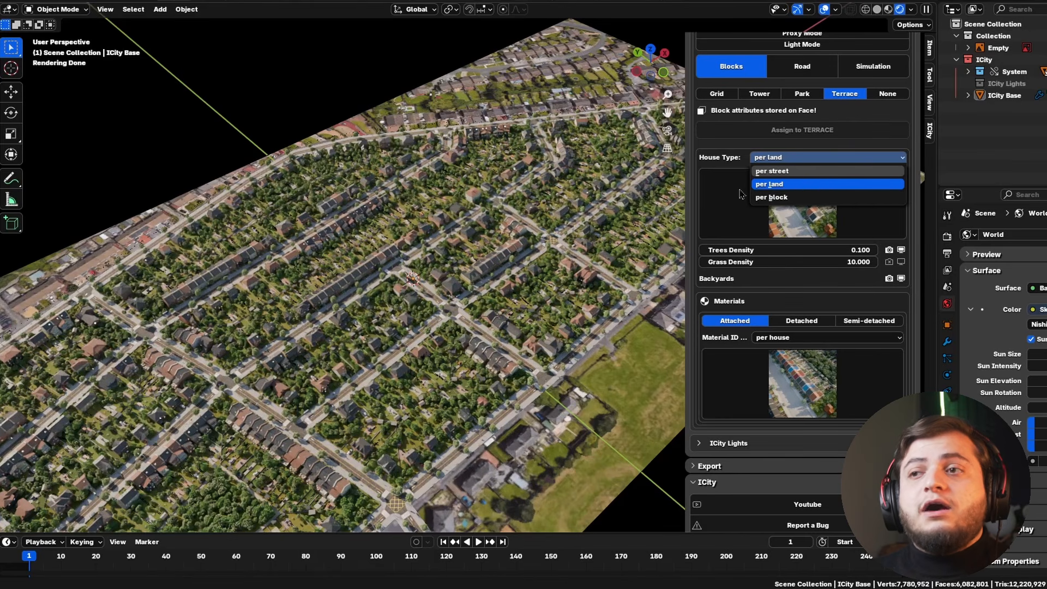
pyautogui.click(772, 171)
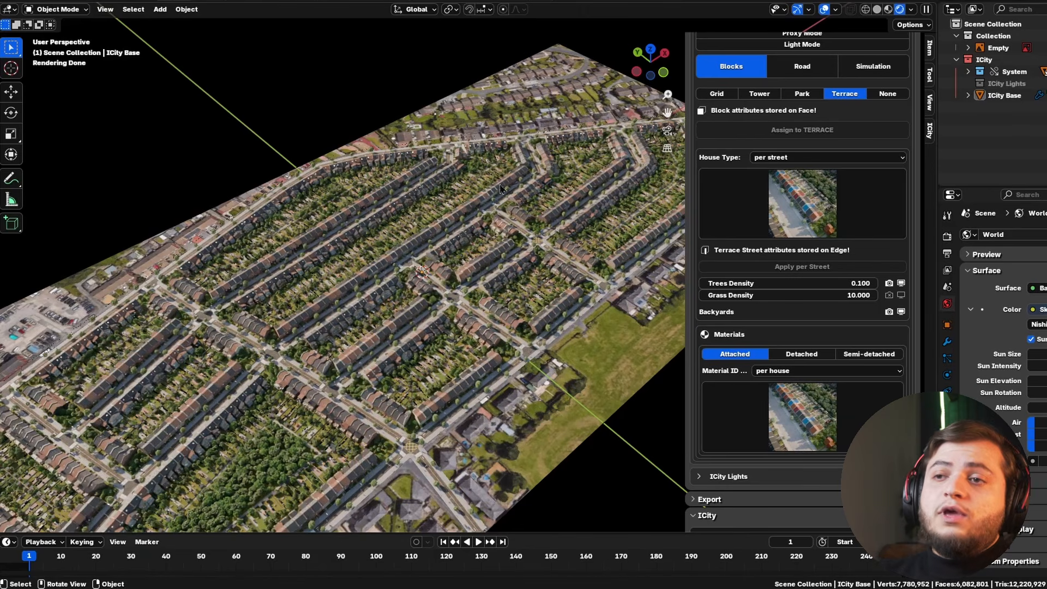
# Turn on Light Mode and enter city editing in the top view of the whole neighbourhood
pyautogui.scroll(-3, 478, 269)
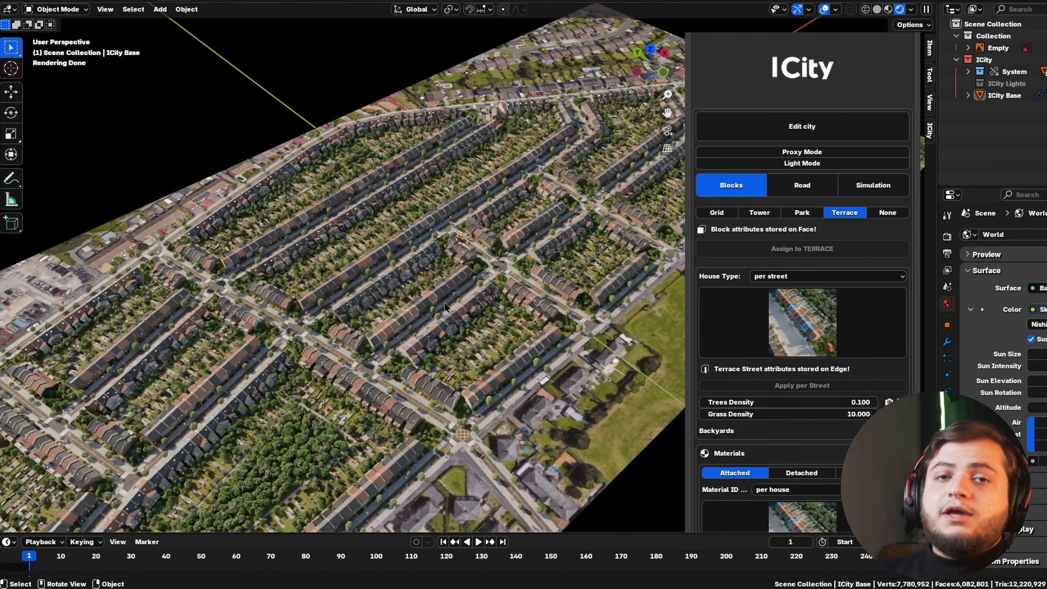
pyautogui.click(813, 165)
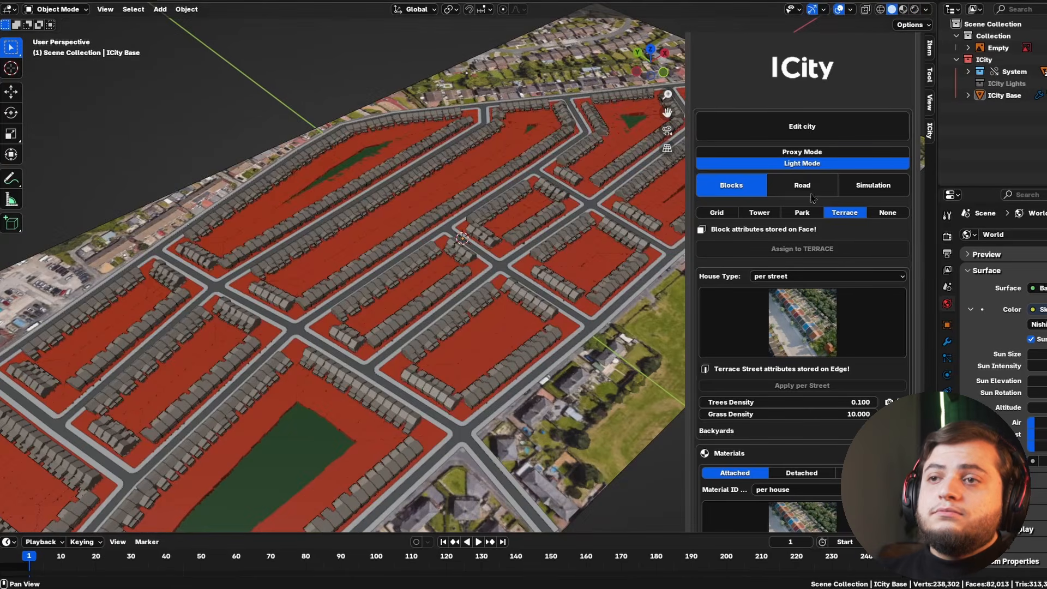
pyautogui.click(651, 49)
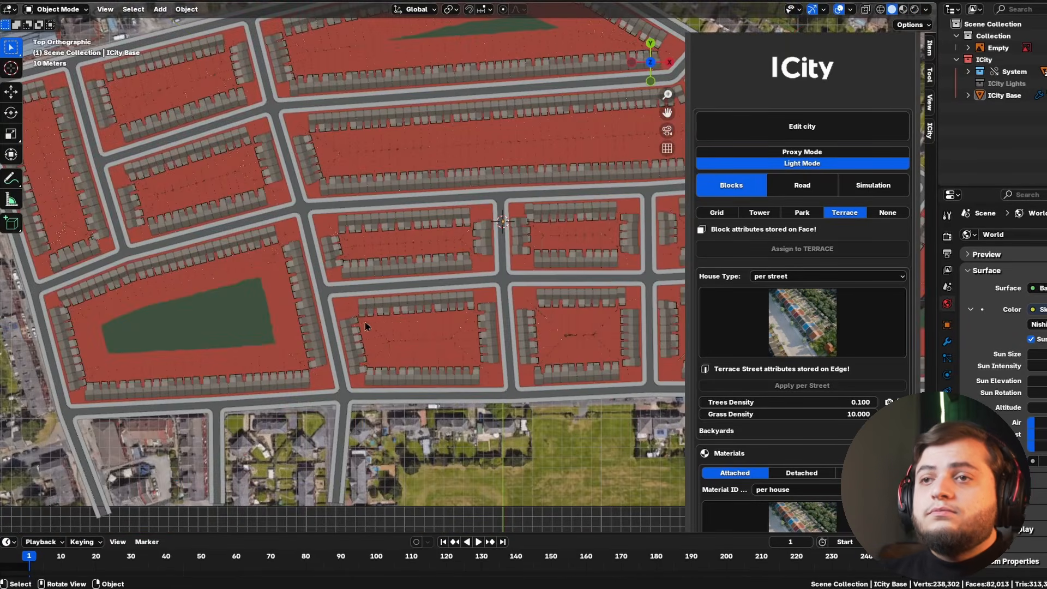
pyautogui.scroll(-2, 468, 366)
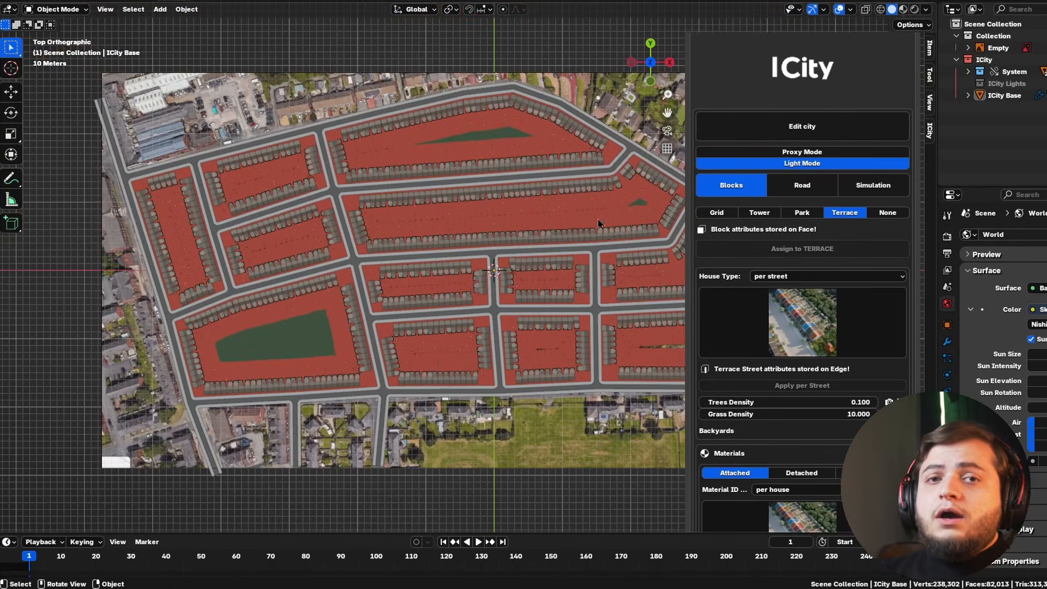
pyautogui.click(780, 136)
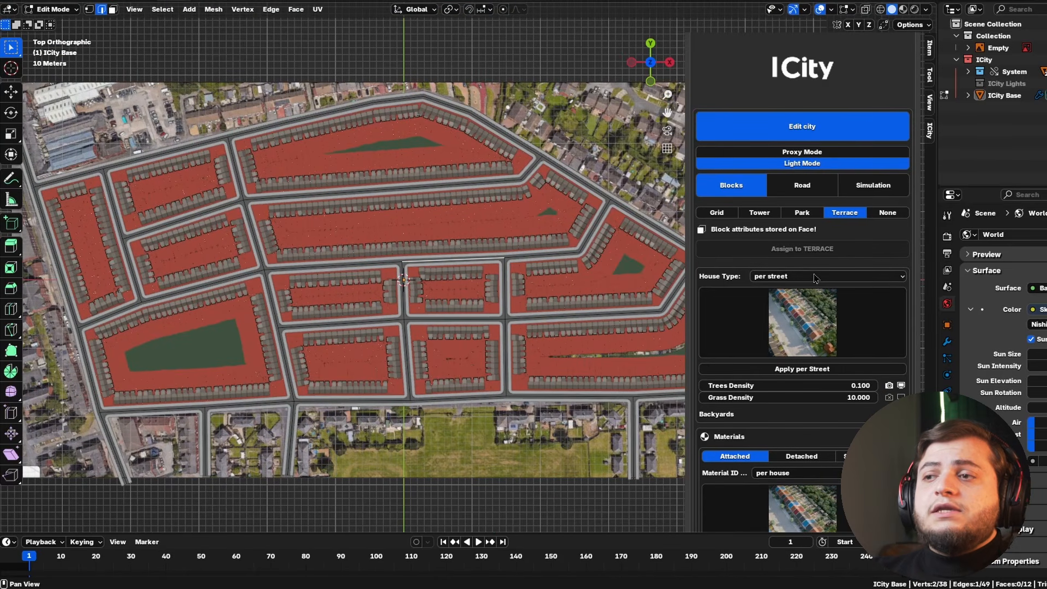
# Set the Terrace house type distribution to per block and switch to face selection
pyautogui.click(811, 277)
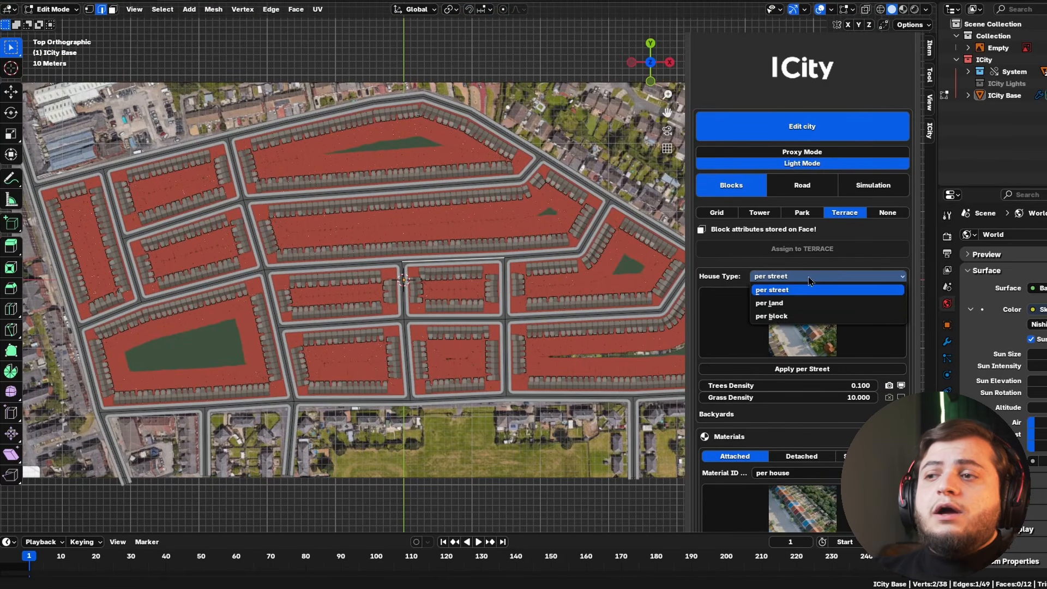
pyautogui.click(796, 317)
pyautogui.press('3')
# Select the four small central blocks and apply the second Terrace house type to them per block
pyautogui.click(451, 289)
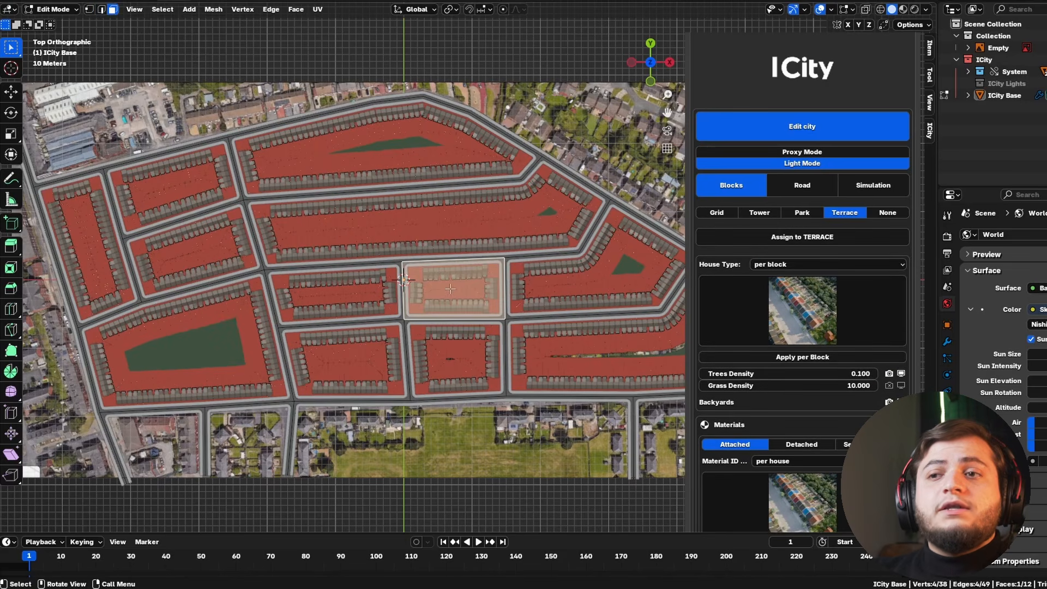
pyautogui.scroll(-1, 526, 299)
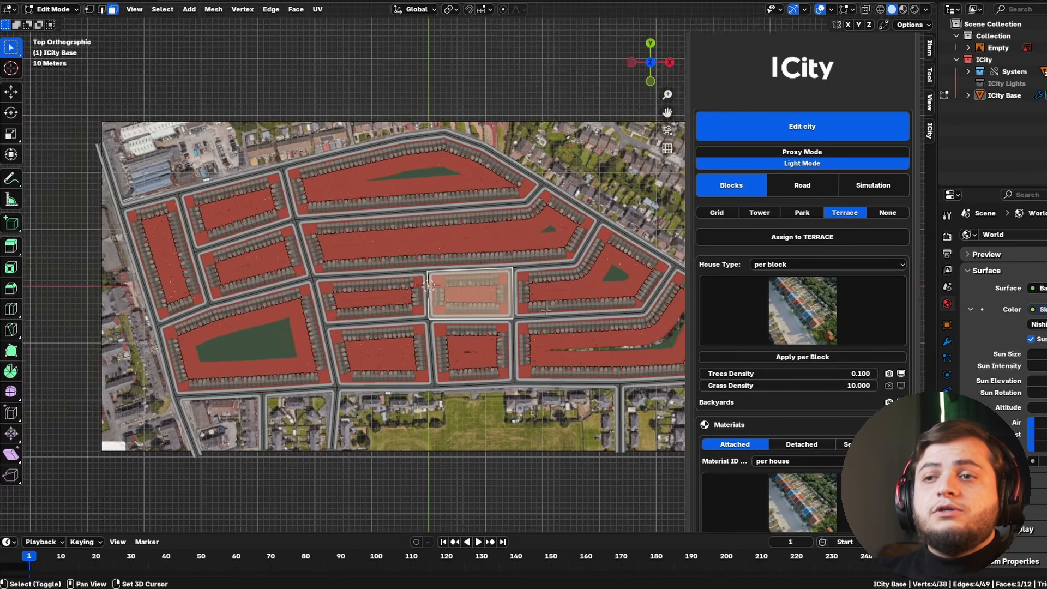
pyautogui.keyDown('shift'); pyautogui.moveTo(531, 299); pyautogui.dragTo(455, 266, button='middle'); pyautogui.keyUp('shift')
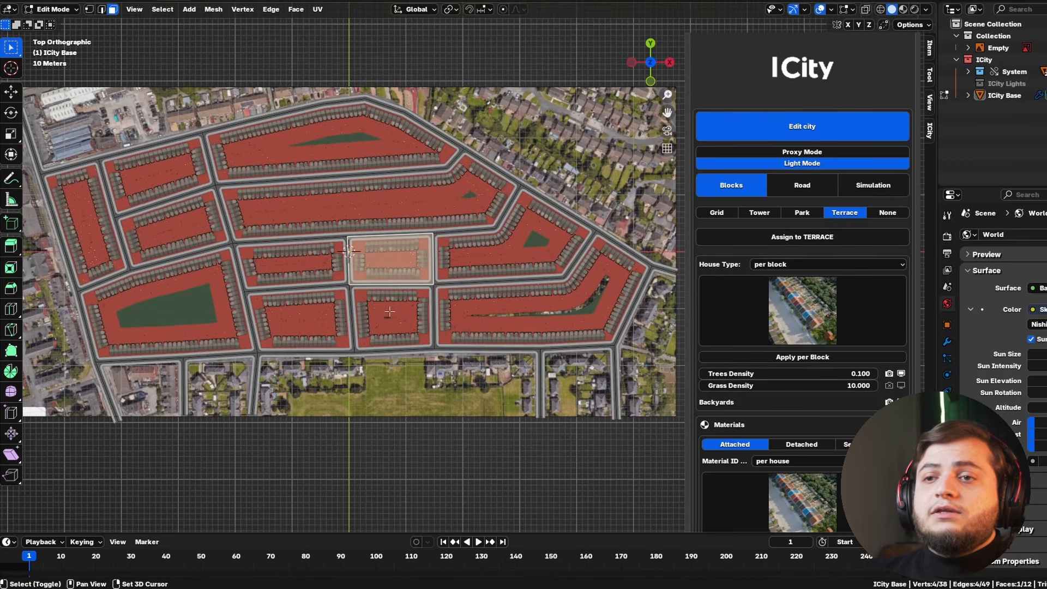
pyautogui.keyDown('shift'); pyautogui.click(314, 269); pyautogui.keyUp('shift')
pyautogui.keyDown('shift'); pyautogui.click(314, 315); pyautogui.keyUp('shift')
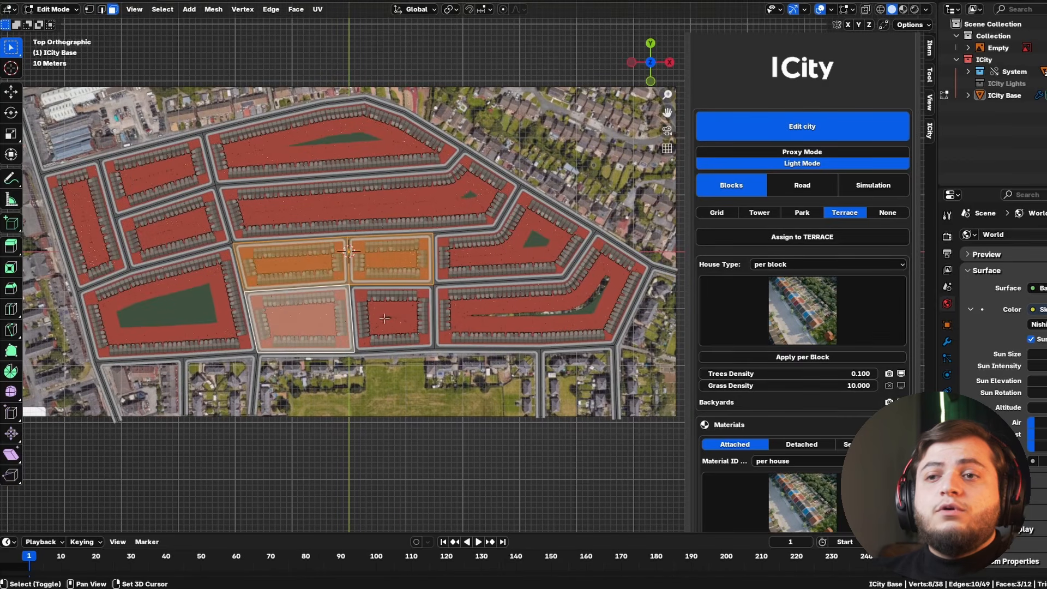
pyautogui.keyDown('shift'); pyautogui.click(385, 318); pyautogui.keyUp('shift')
pyautogui.click(792, 319)
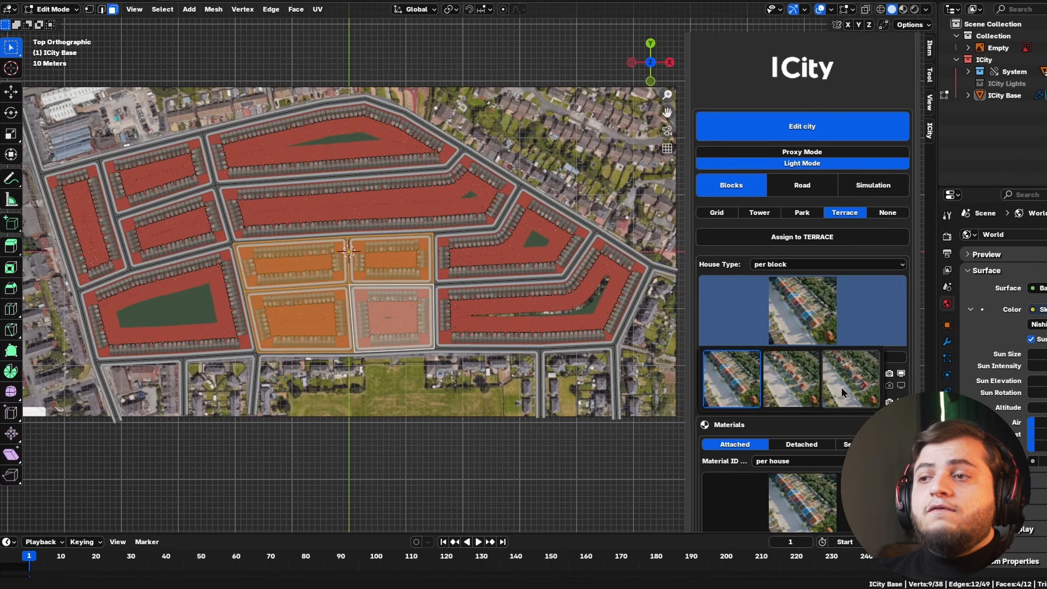
pyautogui.click(796, 377)
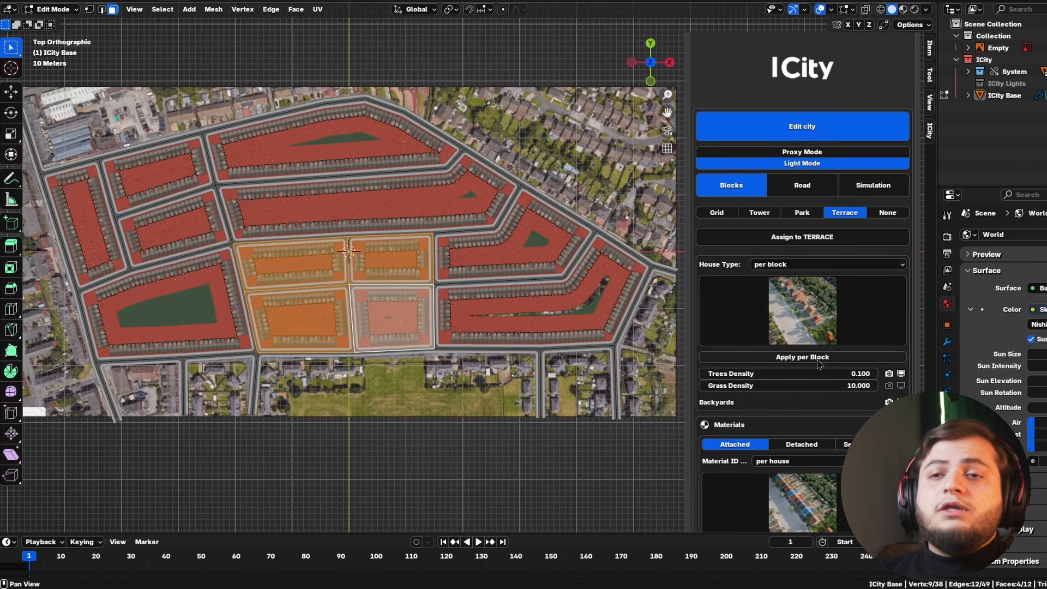
# Set the house type distribution to per street and apply the second house type along the central street above the four small blocks
pyautogui.click(786, 264)
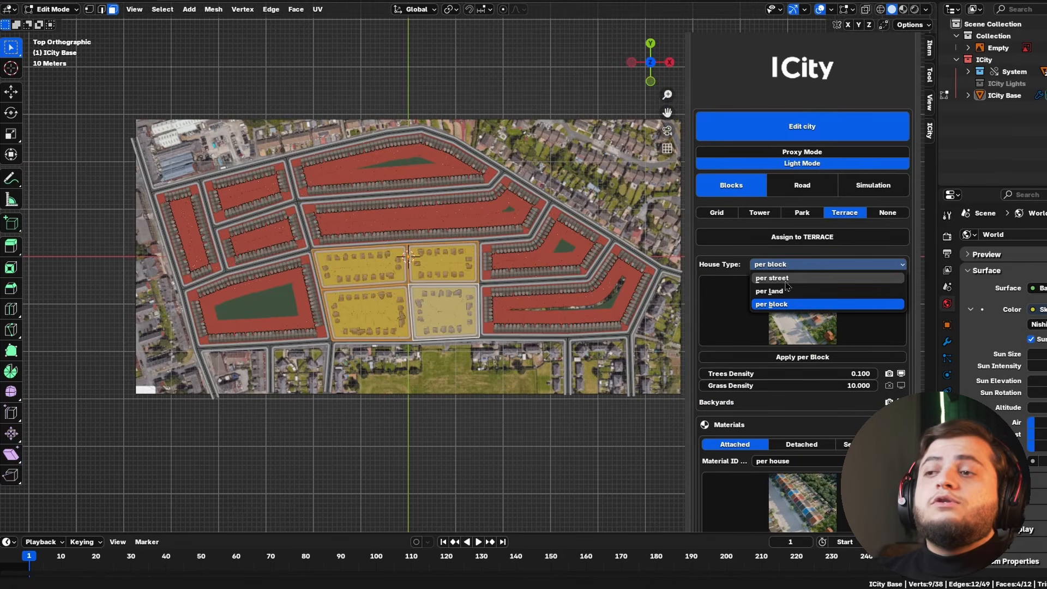
pyautogui.click(785, 280)
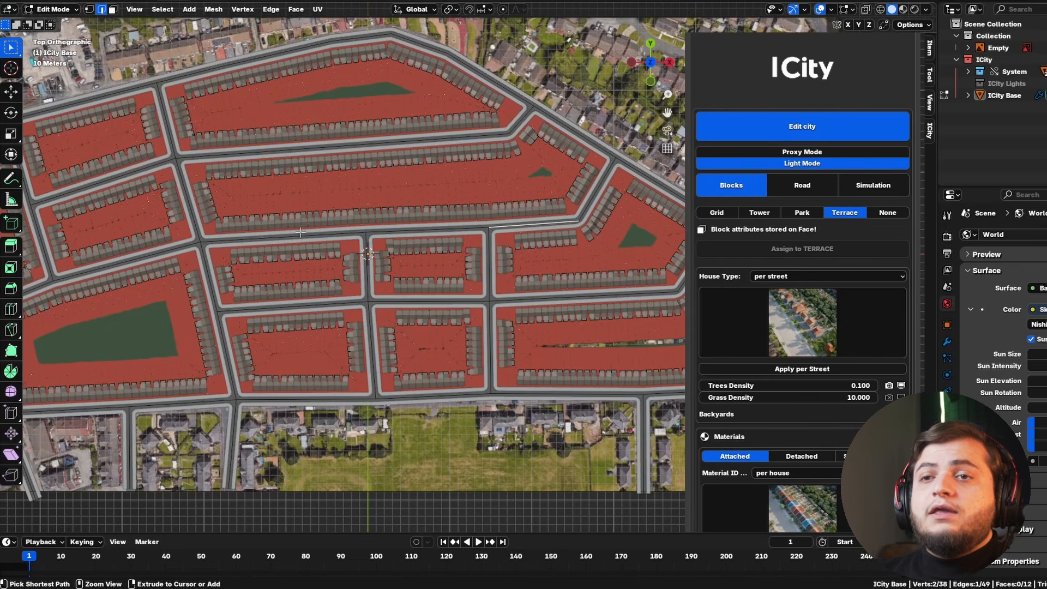
pyautogui.keyDown('ctrl'); pyautogui.click(300, 233); pyautogui.keyUp('ctrl')
pyautogui.click(829, 370)
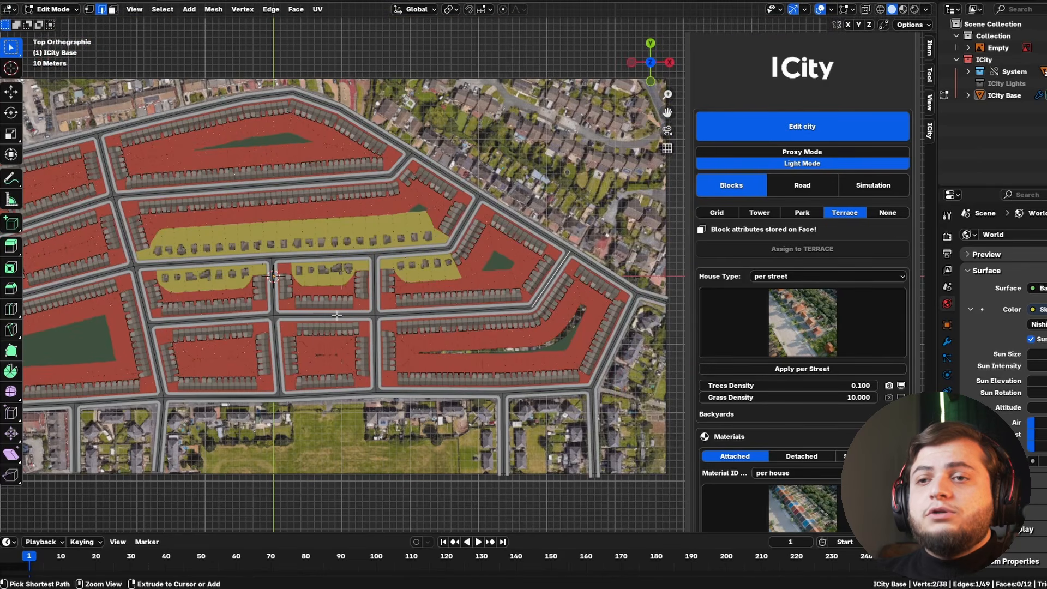
# Select the street path between the small central blocks and the eastern bend and apply the third house type per street
pyautogui.keyDown('ctrl'); pyautogui.click(337, 316); pyautogui.keyUp('ctrl')
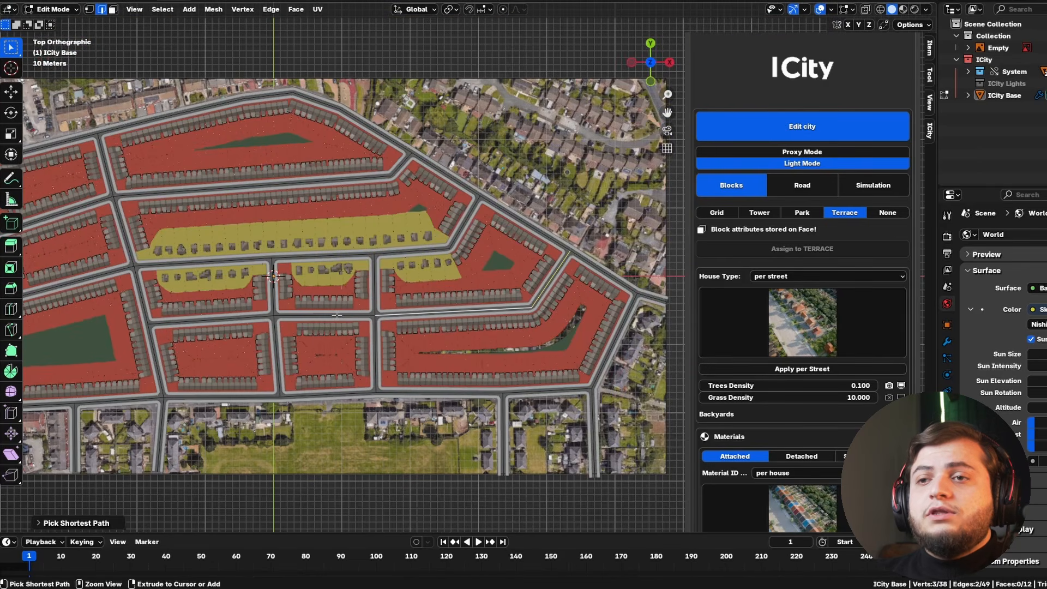
pyautogui.click(800, 340)
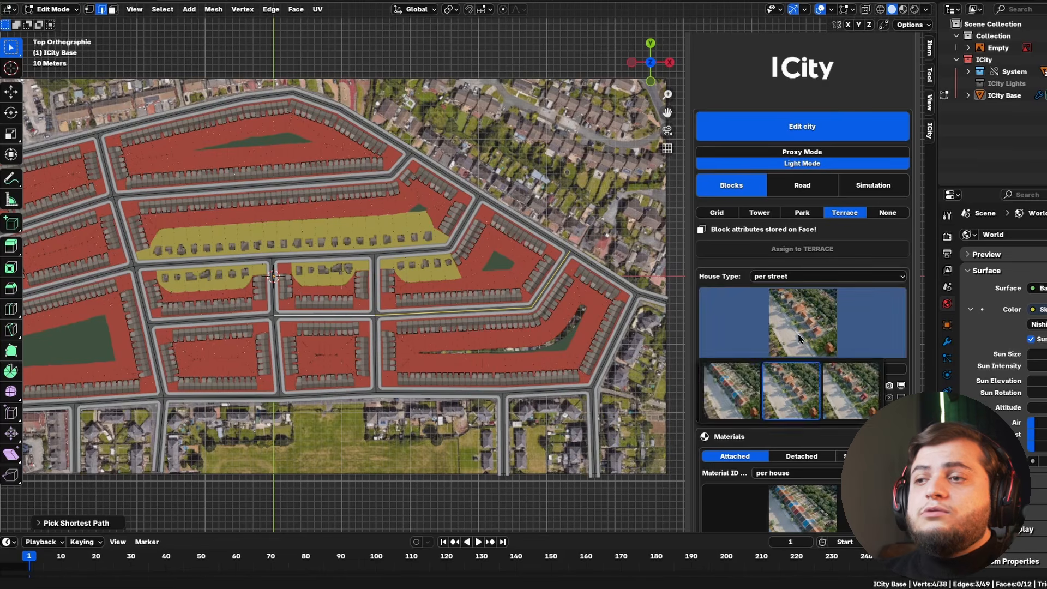
pyautogui.click(860, 386)
pyautogui.click(828, 373)
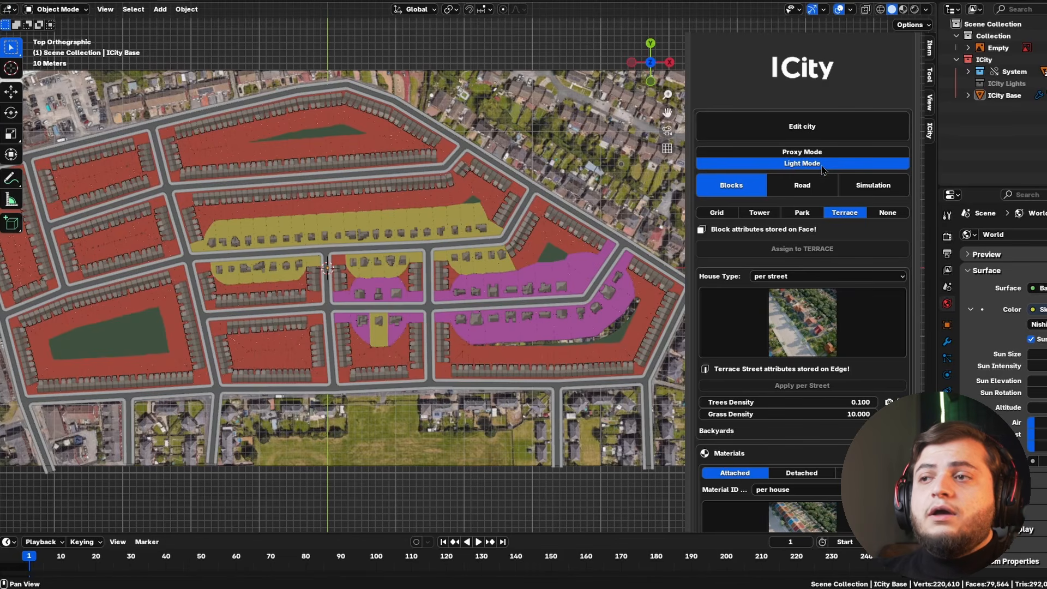
# Turn off Light Mode and inspect the different house types around the crossroads in the rendered view
pyautogui.click(857, 163)
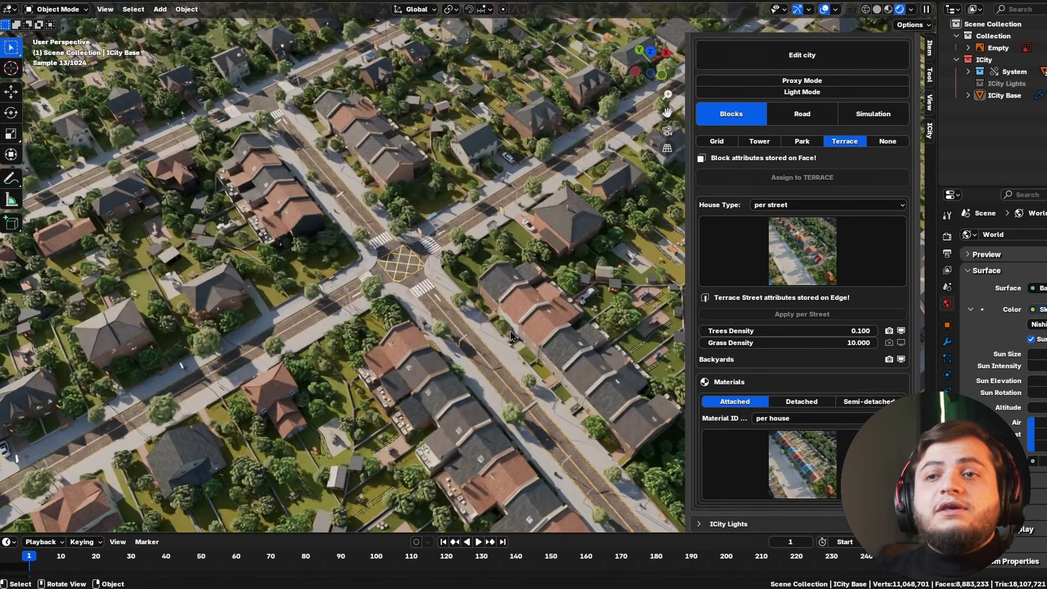
pyautogui.moveTo(478, 368); pyautogui.dragTo(564, 466, button='middle')
pyautogui.scroll(5, 565, 467)
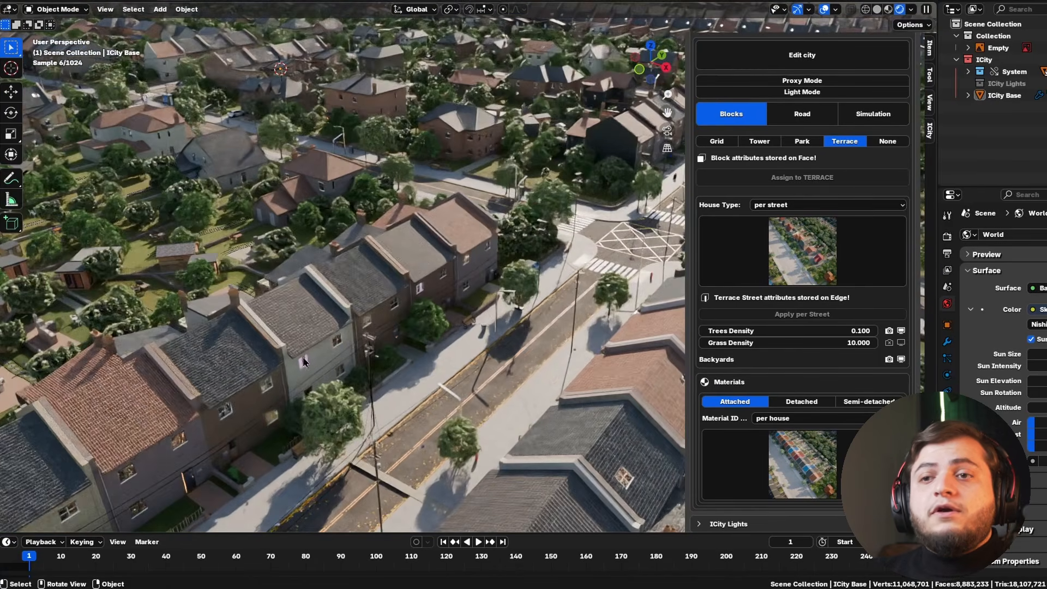
pyautogui.moveTo(315, 359); pyautogui.dragTo(561, 327, button='middle')
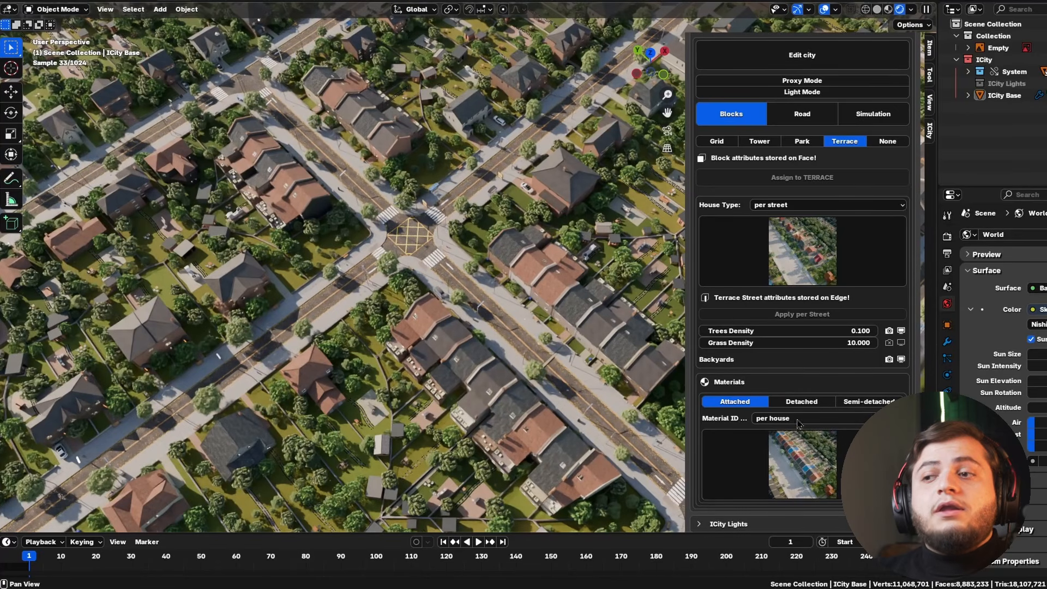
pyautogui.scroll(5, 790, 428)
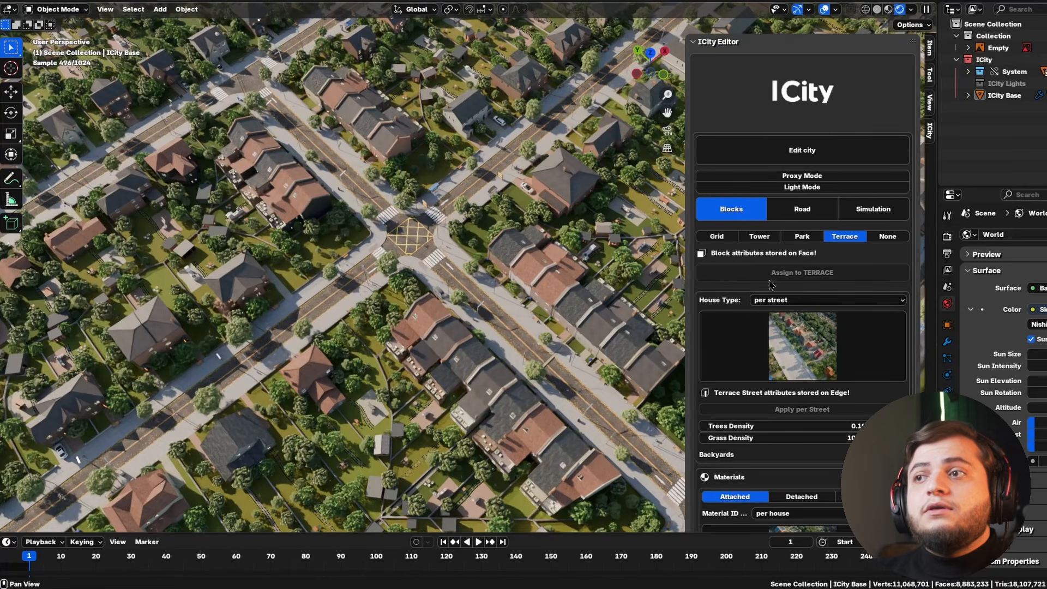
# Turn Light Mode back on, enter city editing and set the attached houses' material ID distribution to per block
pyautogui.click(804, 187)
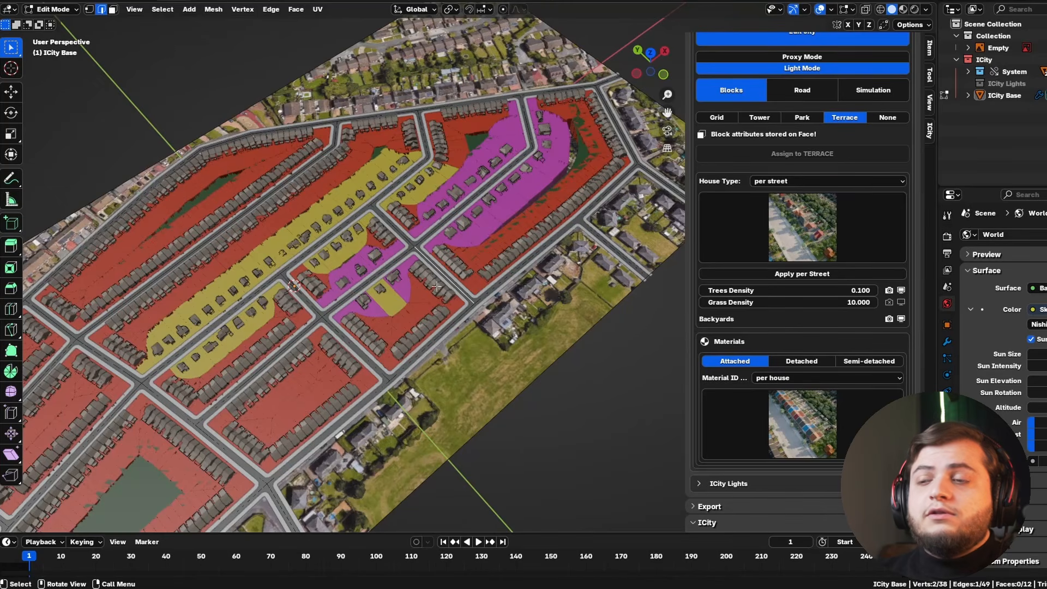
pyautogui.click(794, 382)
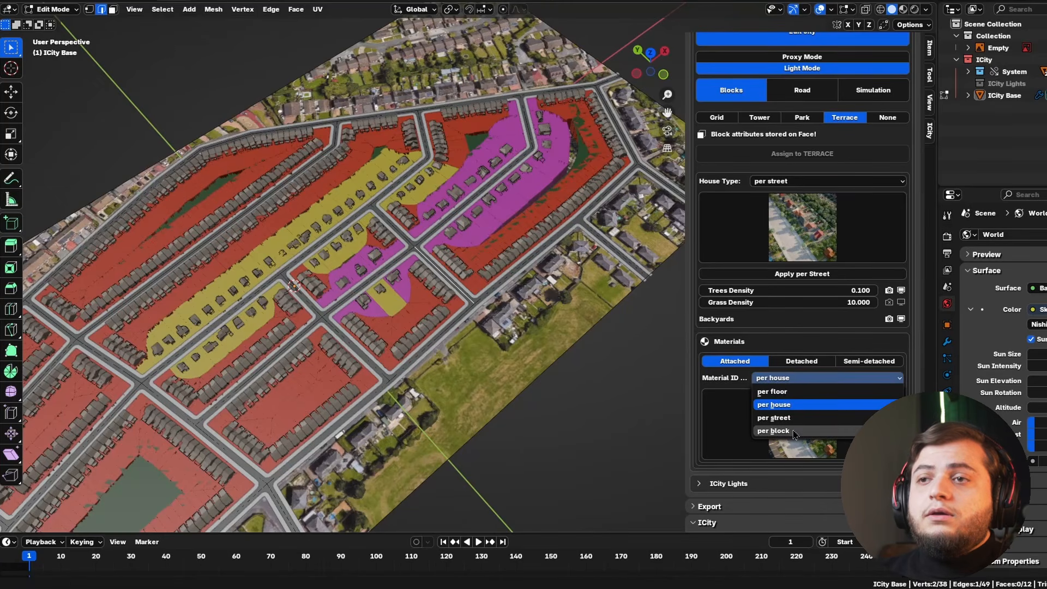
pyautogui.click(790, 431)
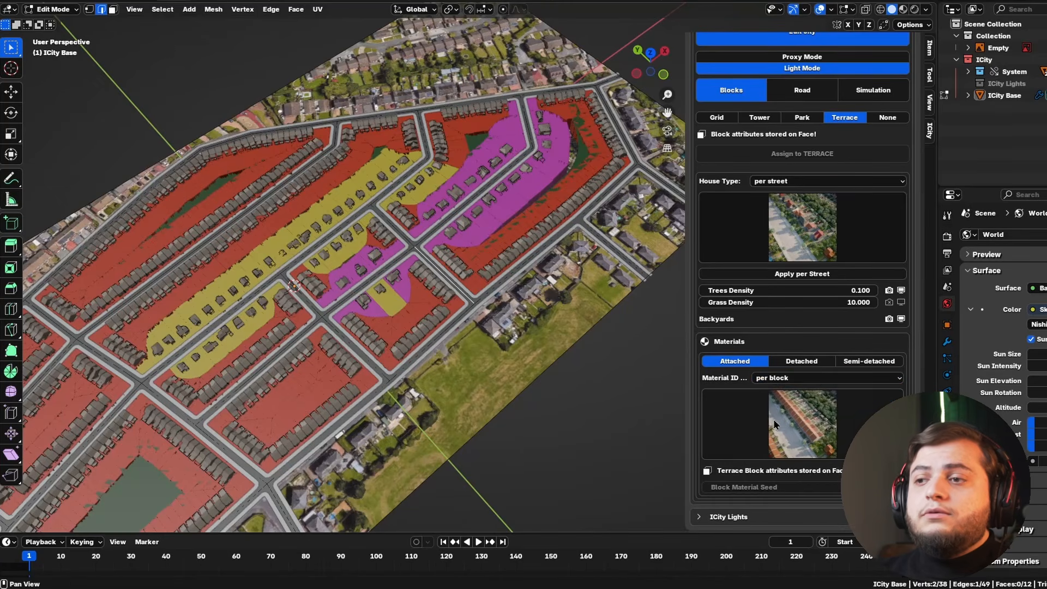
# Select the two blocks bordering the field's street in face selection and set their Block Material Seed to 2
pyautogui.press('3')
pyautogui.click(493, 231)
pyautogui.keyDown('shift'); pyautogui.click(403, 313); pyautogui.keyUp('shift')
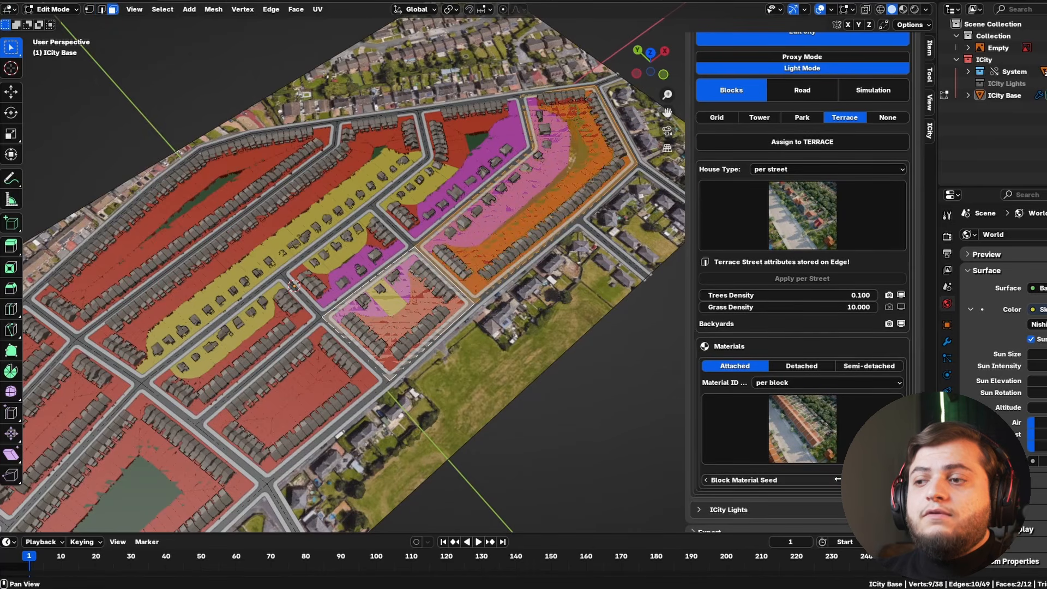
pyautogui.click(836, 479)
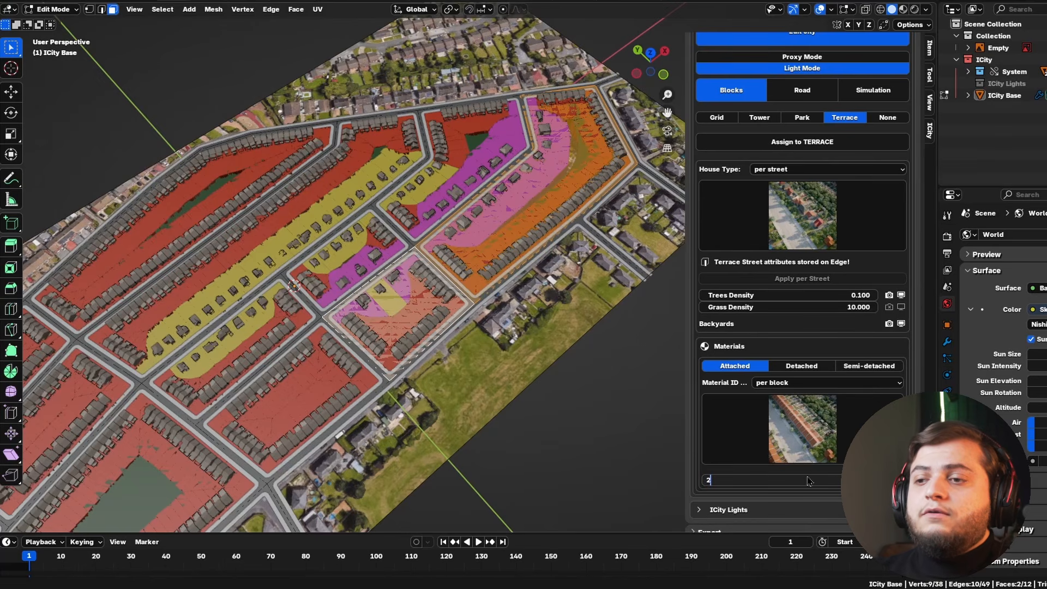
pyautogui.press('Return')
# Select the small central block with yellow detached lots along one side and set its Block Material Seed to 5
pyautogui.click(211, 375)
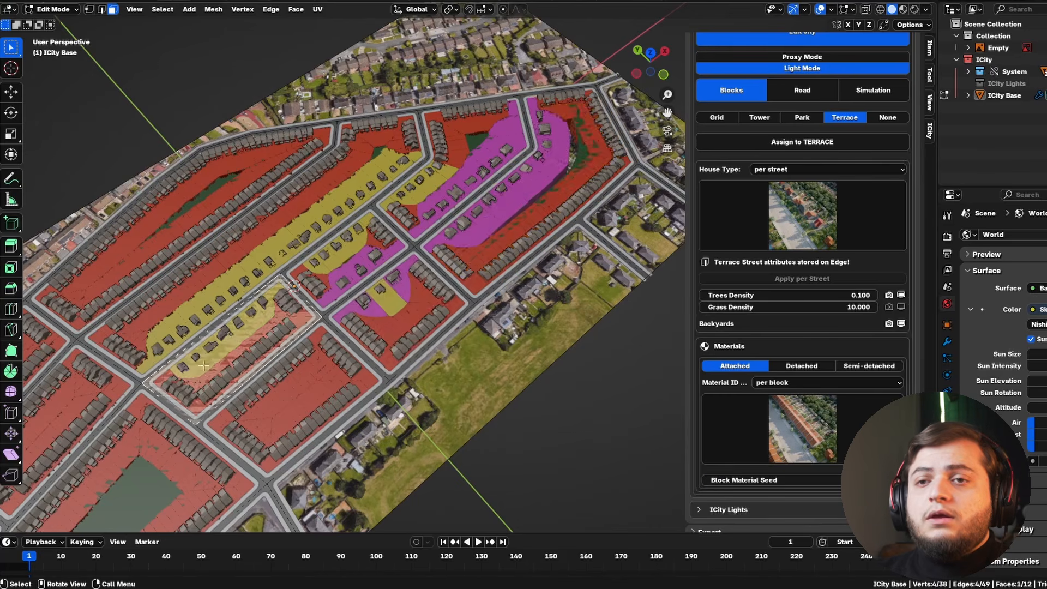
pyautogui.keyDown('shift'); pyautogui.moveTo(211, 375); pyautogui.dragTo(314, 331, button='middle'); pyautogui.keyUp('shift')
pyautogui.click(794, 479)
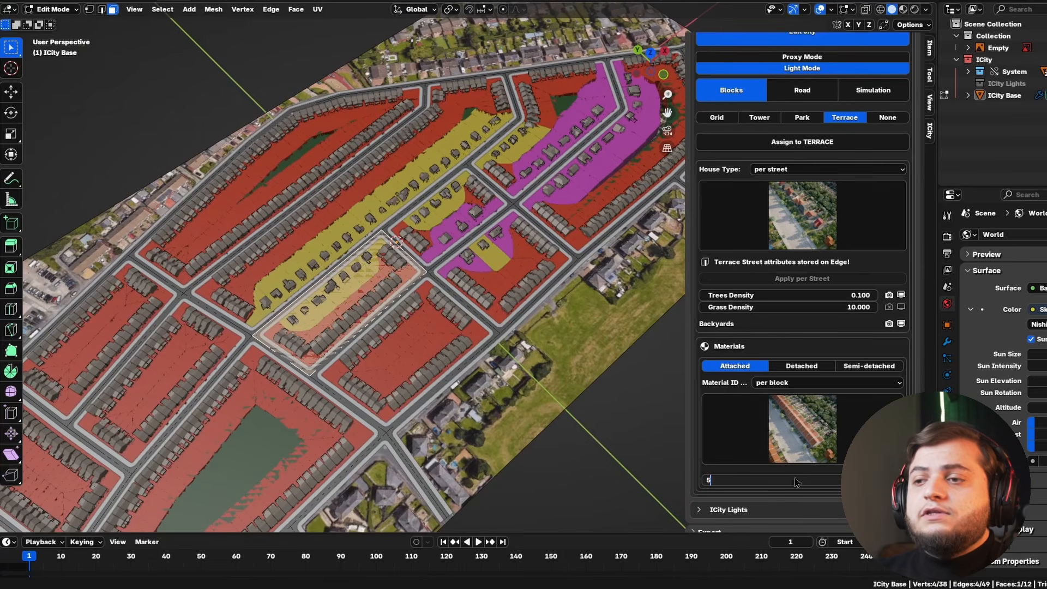
pyautogui.click(461, 371)
# Select a narrow western block, then the large wedge-shaped block along the neighbourhood's outer northern road
pyautogui.keyDown('shift'); pyautogui.moveTo(290, 439); pyautogui.dragTo(380, 383, button='middle'); pyautogui.keyUp('shift')
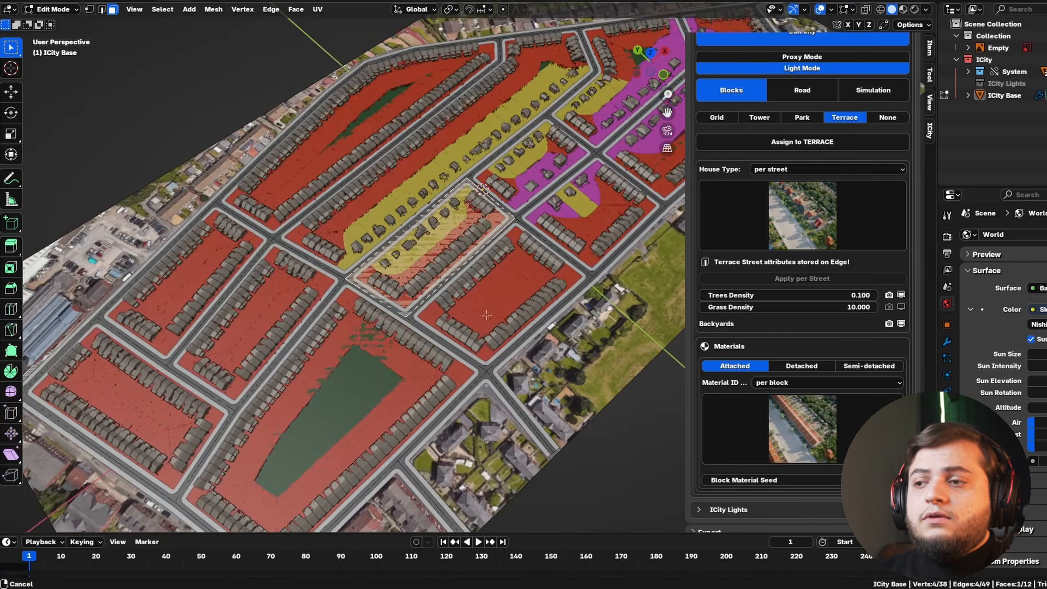
pyautogui.click(256, 309)
pyautogui.click(338, 147)
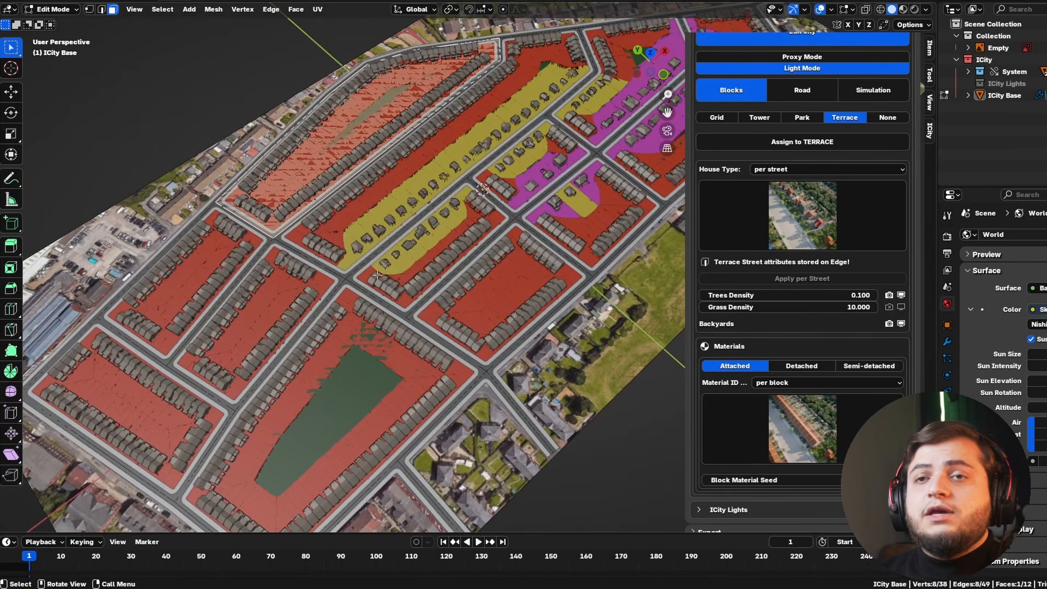
# Switch the Terrace materials to Detached houses and set their material ID distribution to per street
pyautogui.click(805, 383)
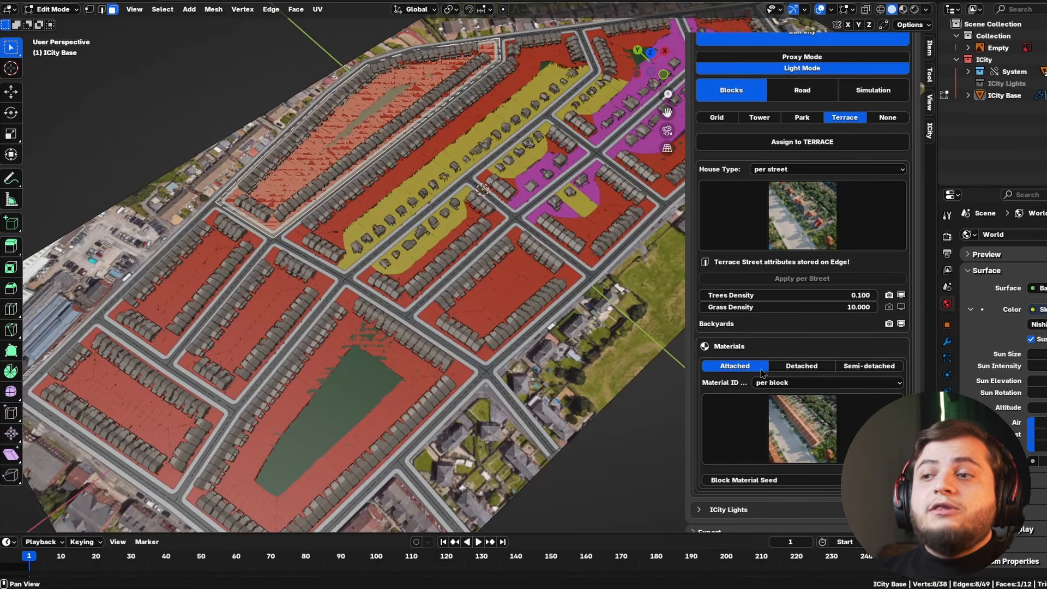
pyautogui.click(823, 369)
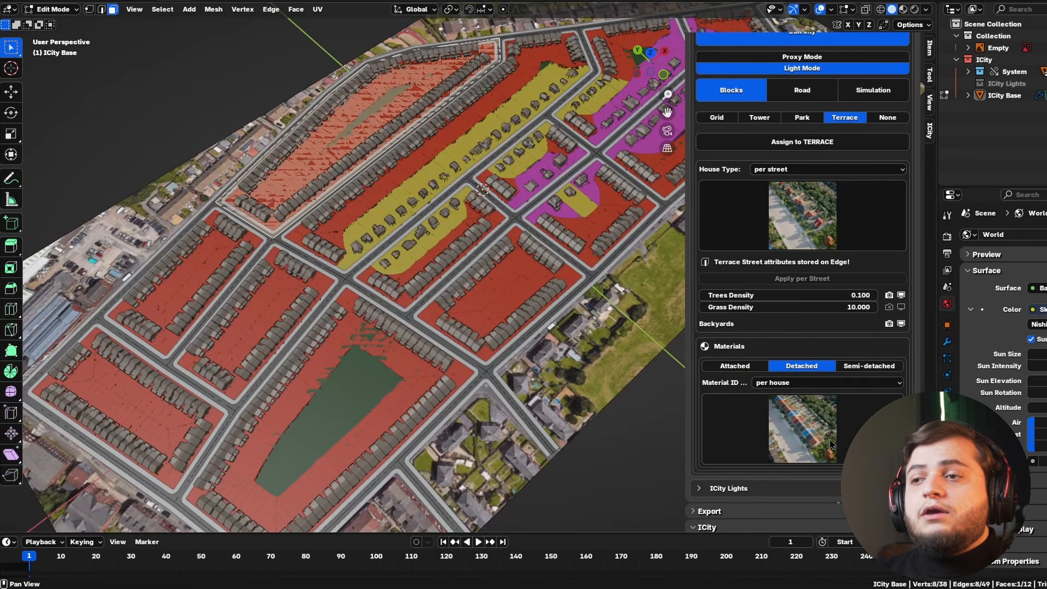
pyautogui.click(812, 384)
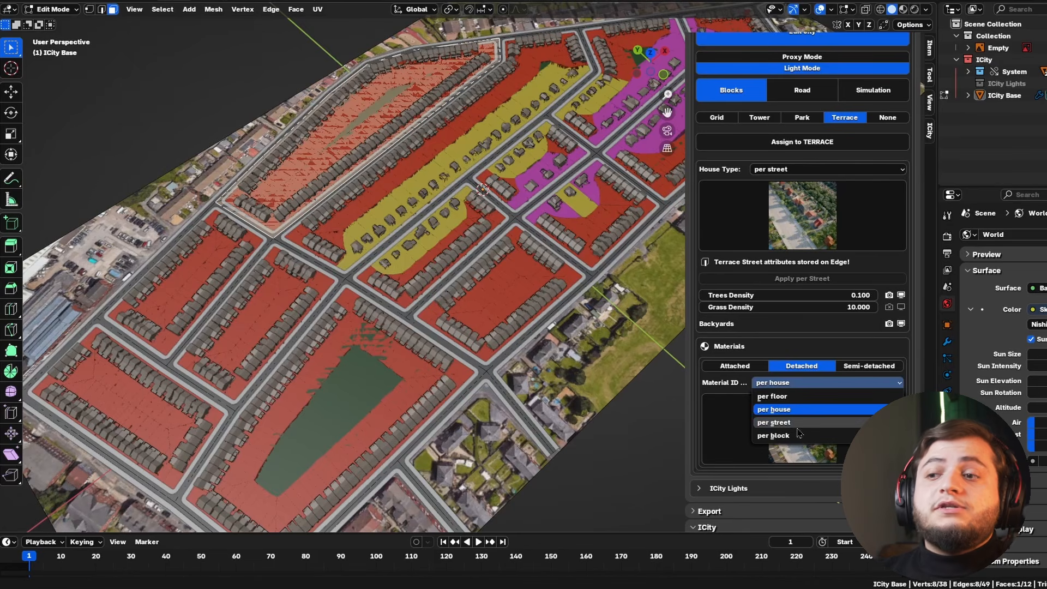
pyautogui.click(798, 428)
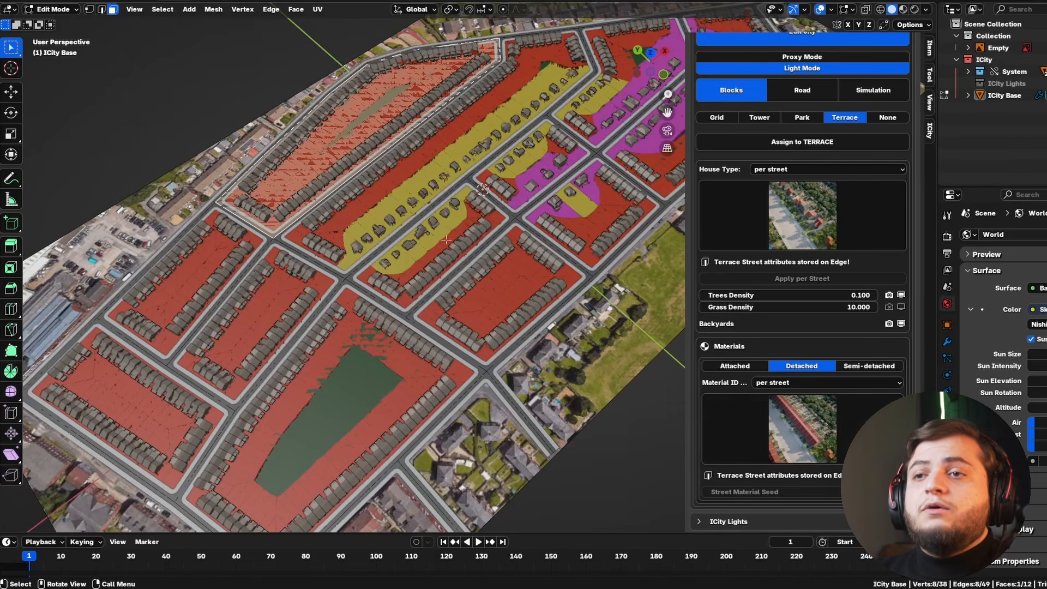
# Select the street between the purple detached lots in edge selection and open its Street Material Seed for editing
pyautogui.press('2')
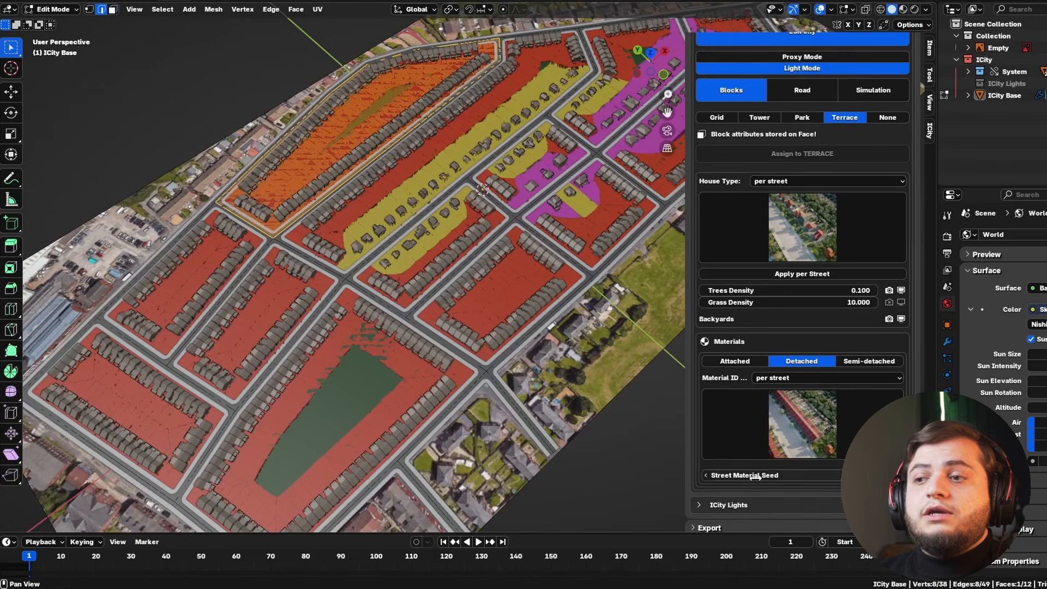
pyautogui.click(494, 203)
pyautogui.click(458, 192)
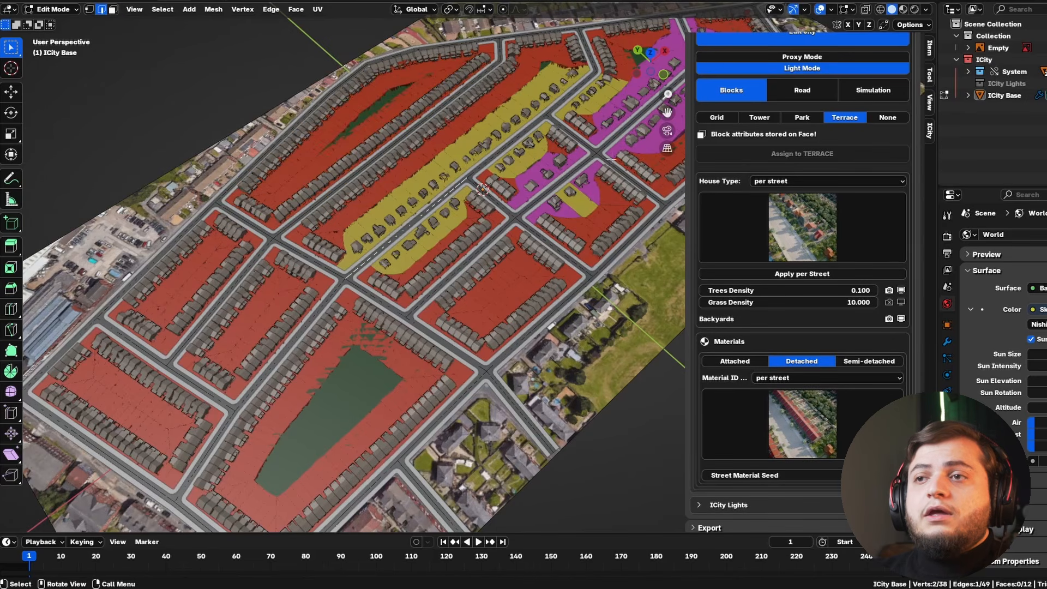
pyautogui.keyDown('shift'); pyautogui.moveTo(458, 192); pyautogui.dragTo(310, 280, button='middle'); pyautogui.keyUp('shift')
pyautogui.click(537, 177)
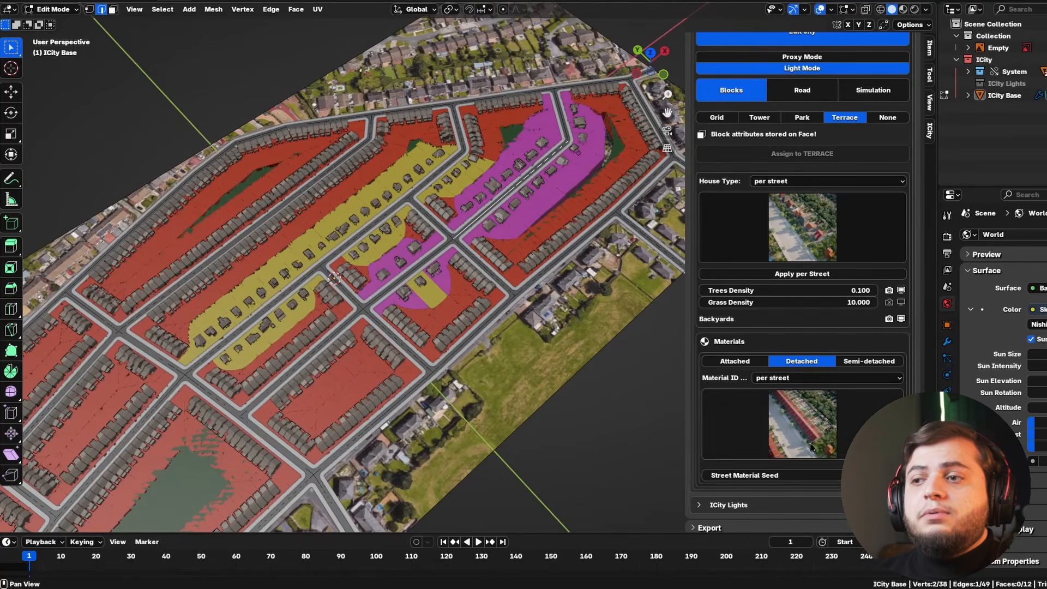
pyautogui.click(764, 474)
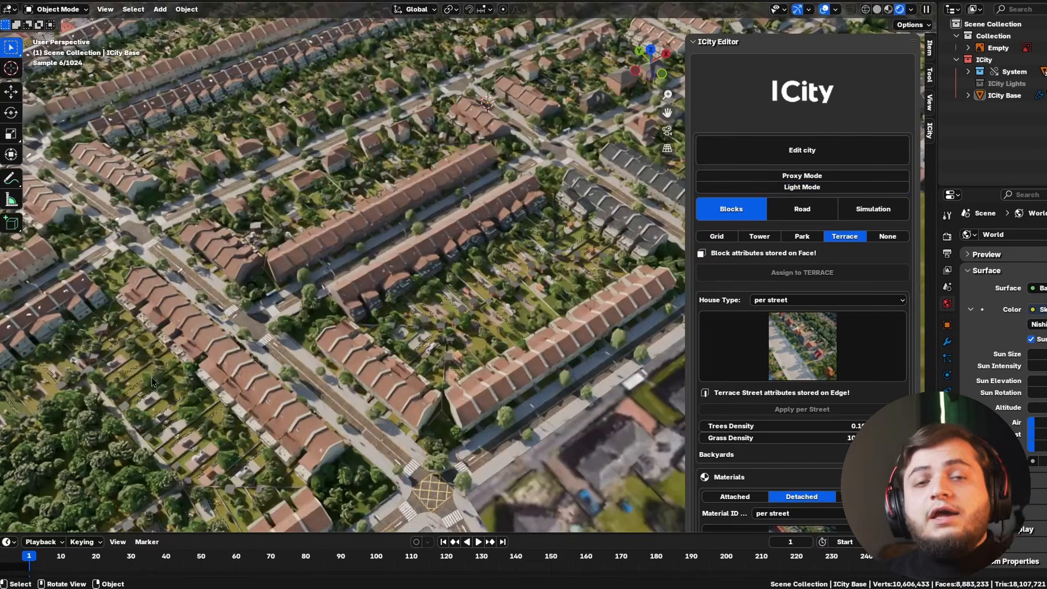
# Inspect the roof and wall materials of the terrace rows up close in the rendered view
pyautogui.scroll(7, 570, 258)
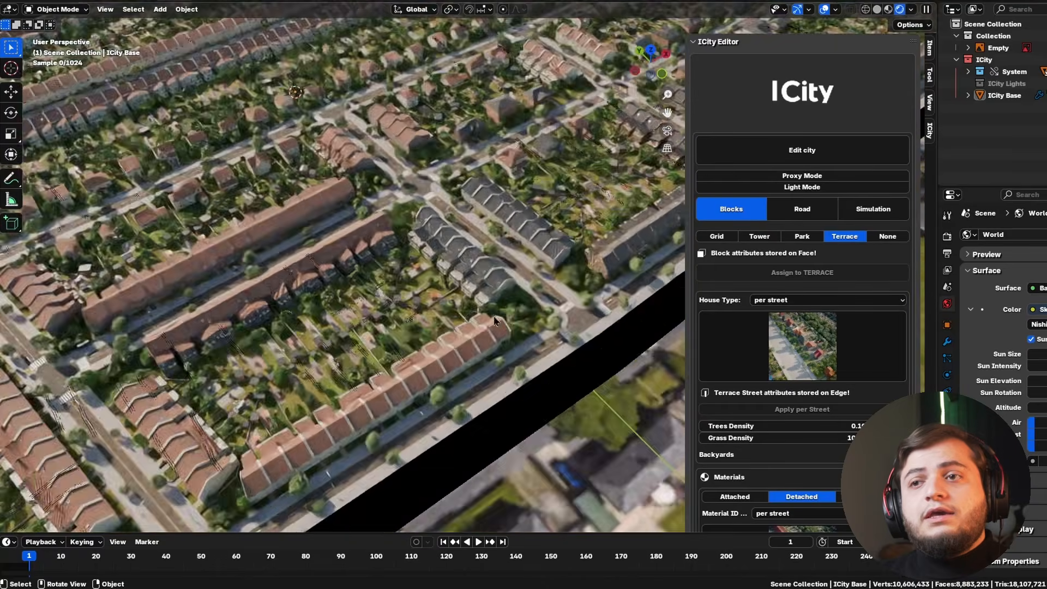
pyautogui.moveTo(444, 328); pyautogui.dragTo(289, 289, button='middle')
pyautogui.scroll(-5, 284, 343)
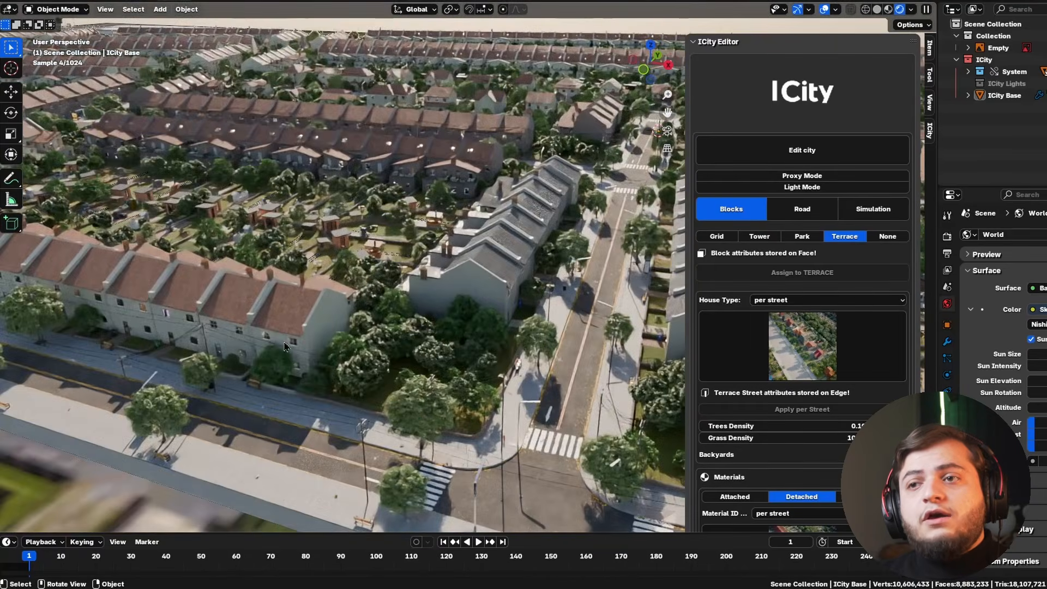
# Examine the grey-roofed and red-roofed terrace rows along their streets, up close and then from above the neighbourhood
pyautogui.moveTo(265, 345); pyautogui.dragTo(322, 348, button='middle')
pyautogui.scroll(5, 388, 326)
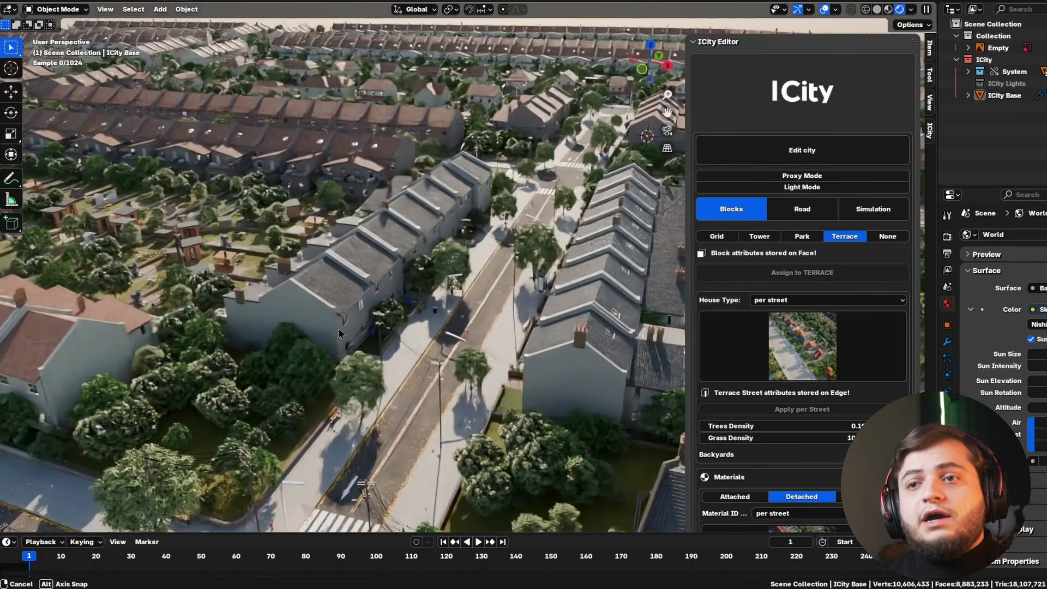
pyautogui.moveTo(389, 329); pyautogui.dragTo(335, 337, button='middle')
pyautogui.scroll(3, 333, 325)
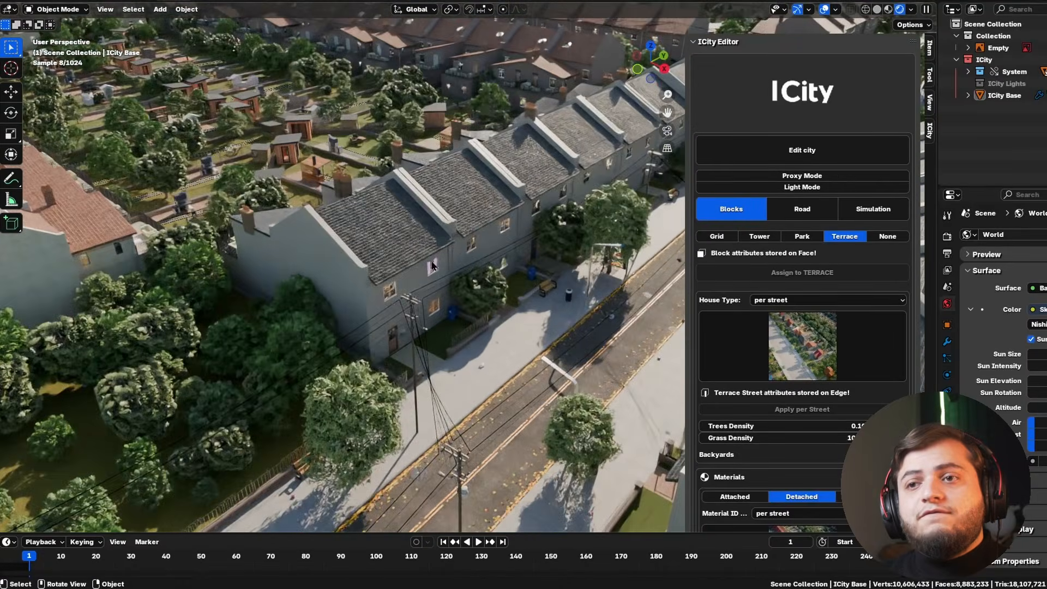
pyautogui.scroll(-5, 334, 325)
pyautogui.scroll(4, 382, 306)
pyautogui.moveTo(395, 301); pyautogui.dragTo(540, 296, button='middle')
pyautogui.scroll(-10, 540, 298)
pyautogui.scroll(-2, 476, 159)
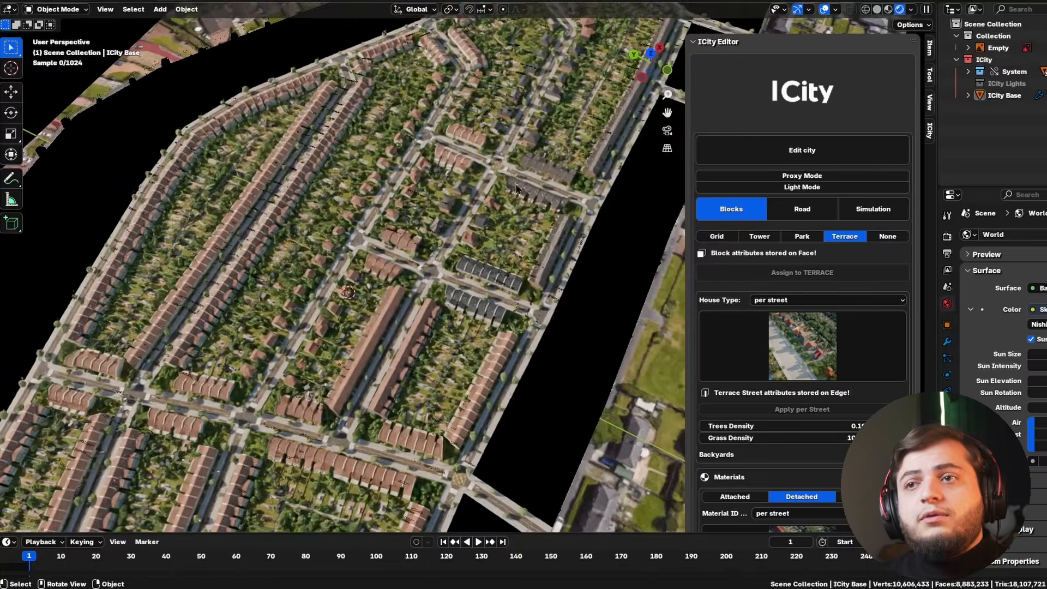
pyautogui.scroll(10, 439, 291)
pyautogui.moveTo(439, 290); pyautogui.dragTo(430, 218, button='middle')
pyautogui.scroll(4, 297, 359)
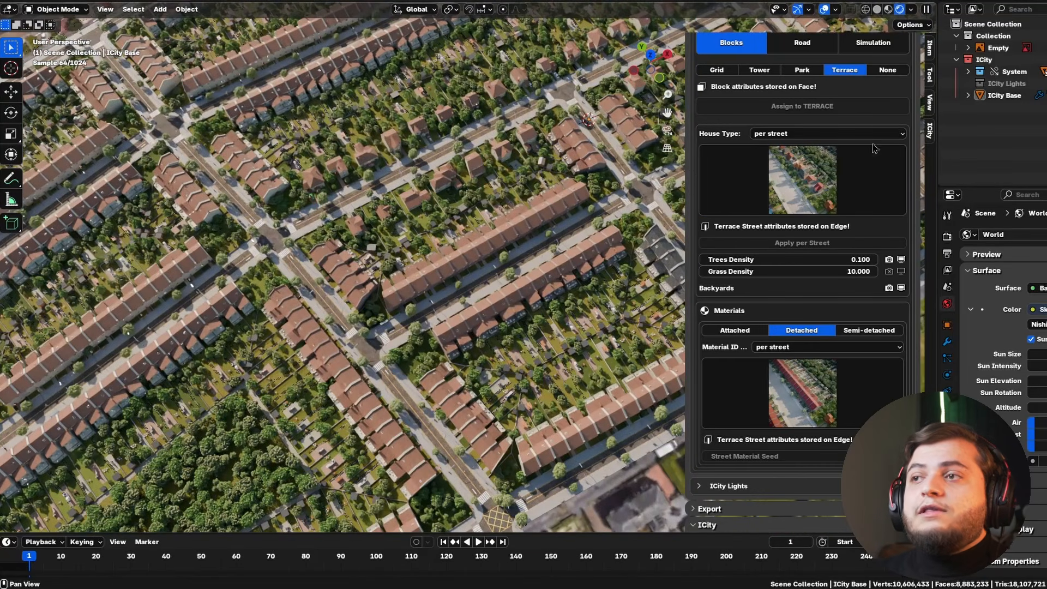
# Open the city's Simulation settings and toggle the Simulation option off and back on
pyautogui.scroll(3, 867, 148)
pyautogui.click(883, 125)
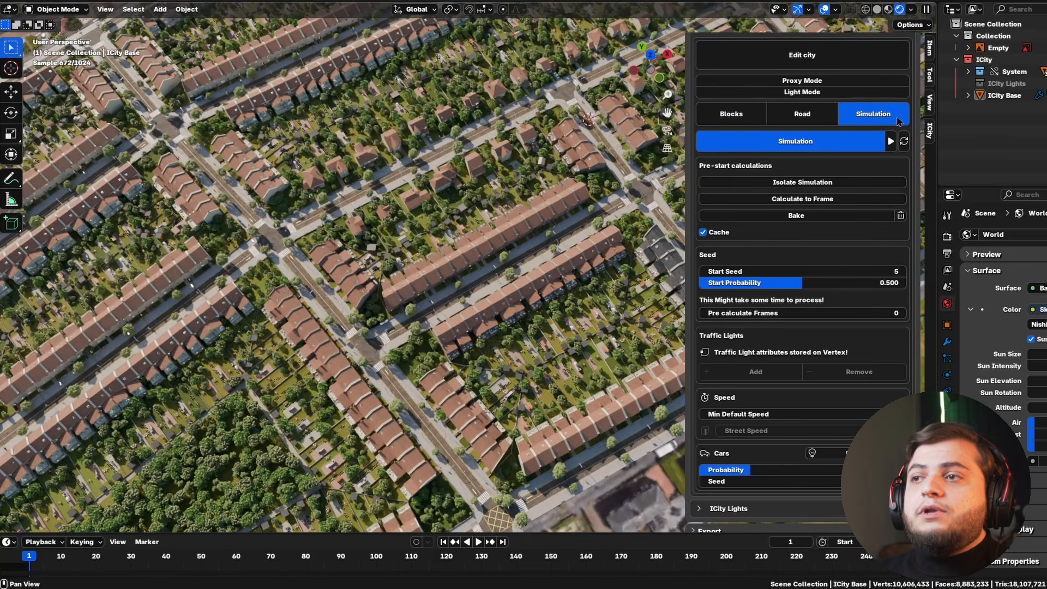
pyautogui.click(790, 149)
pyautogui.click(789, 148)
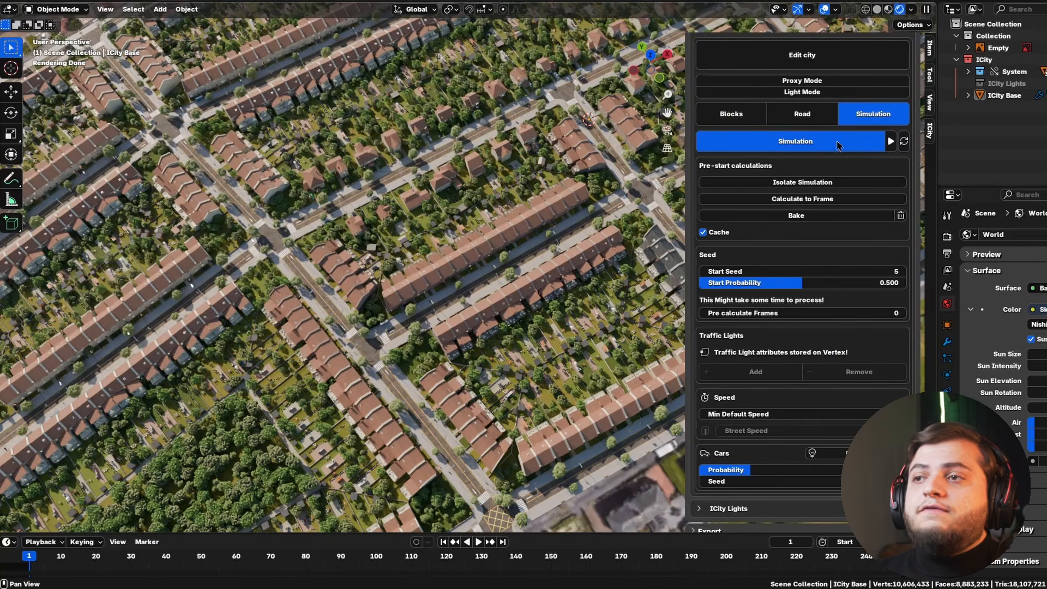